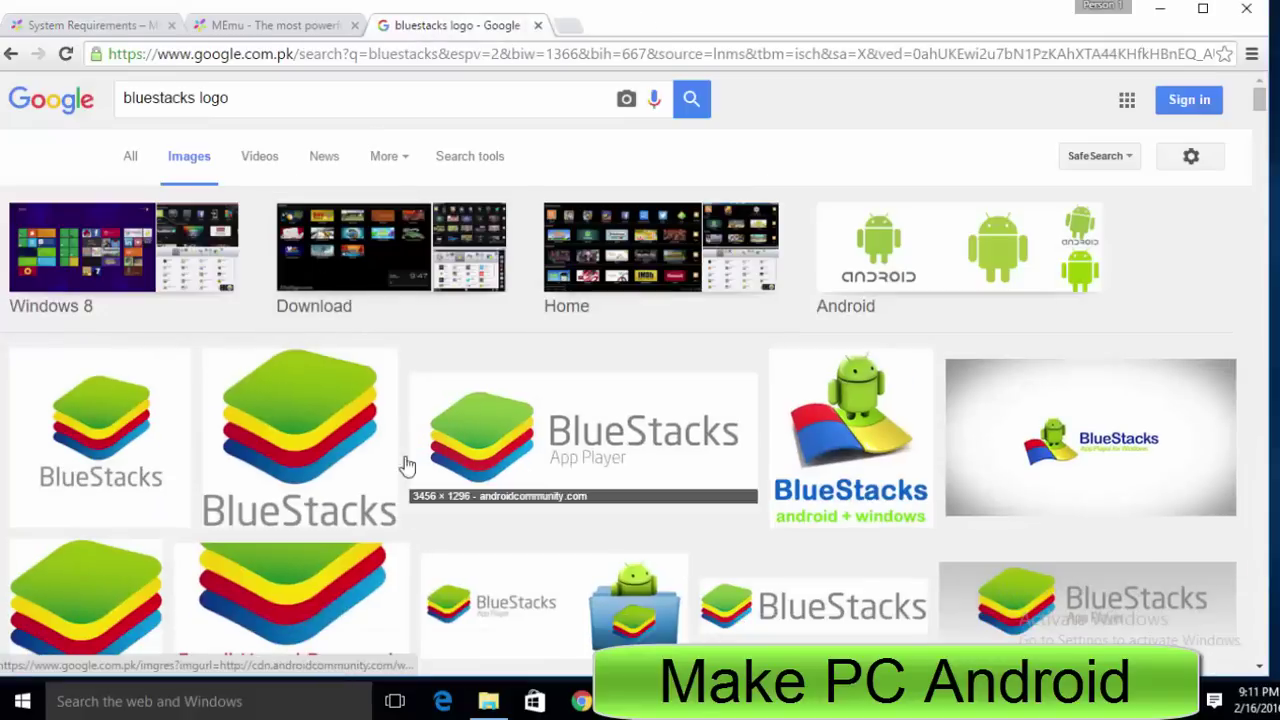
# Step: Preview the BlueStacks logo image from druss.co, then minimize the browser and close the Programs and Features window
pyautogui.click(349, 461)
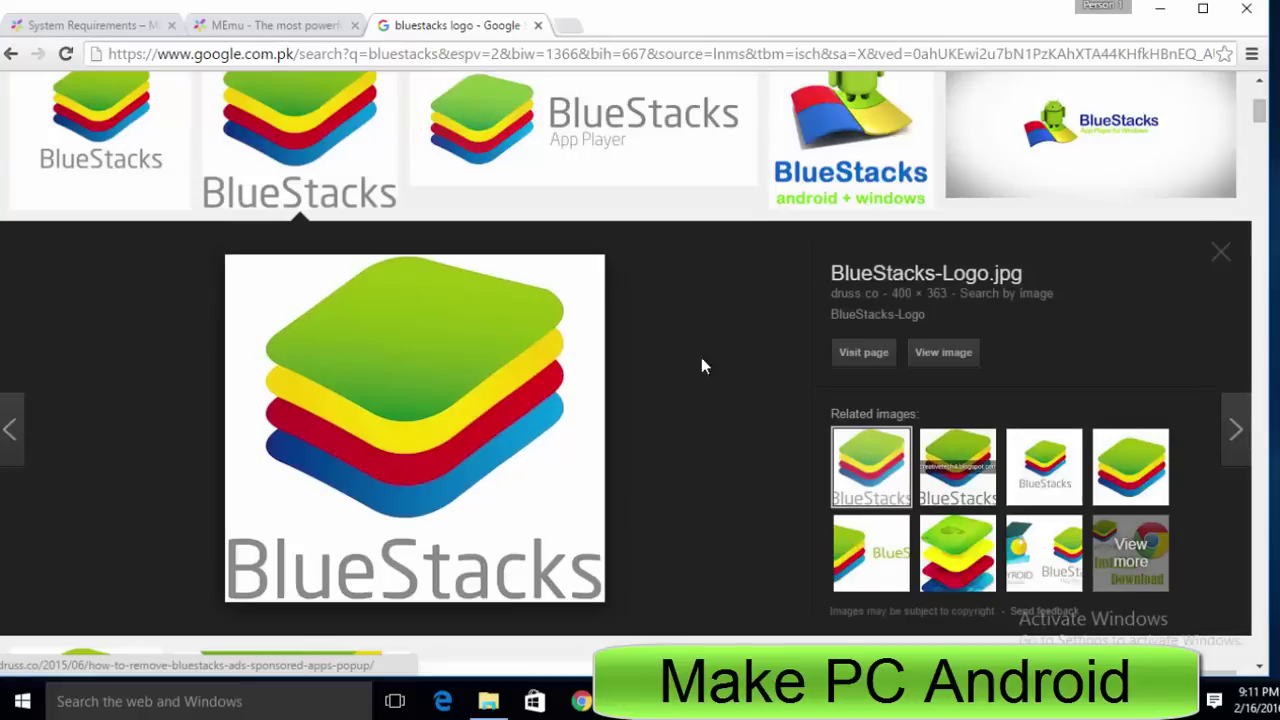
pyautogui.click(1159, 9)
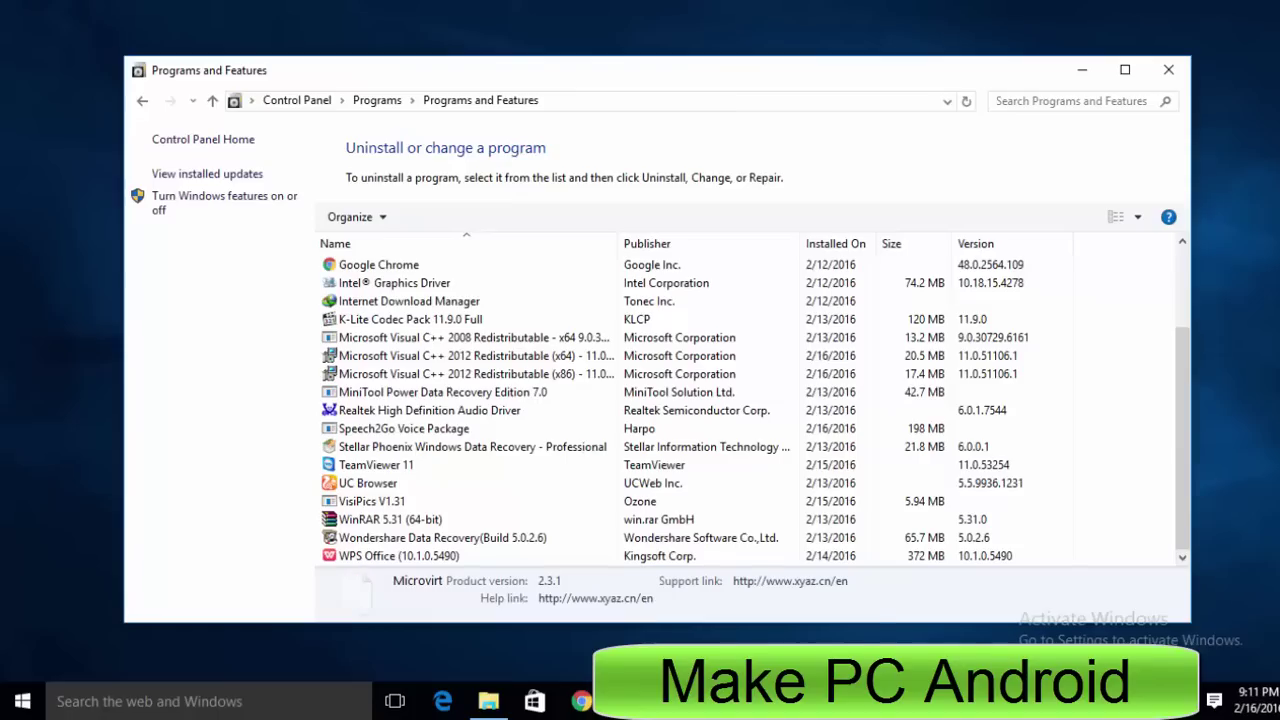
pyautogui.click(1168, 70)
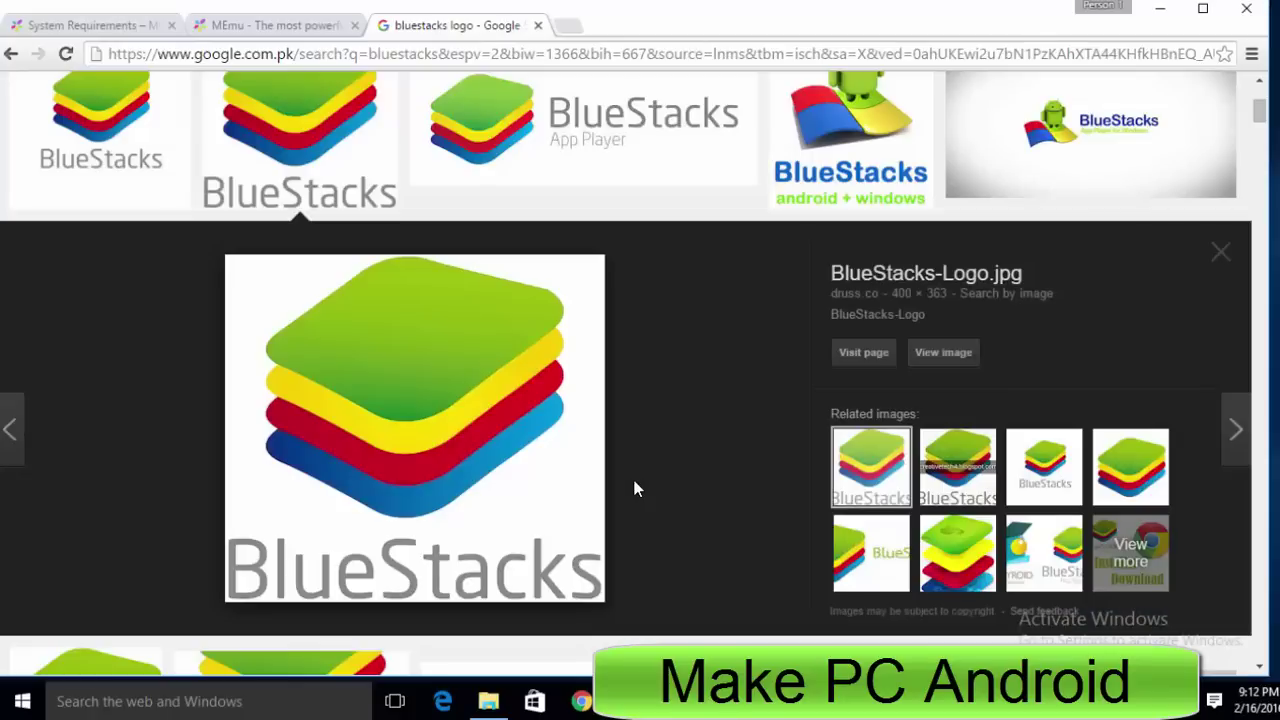
# Step: Look through the feature sections of the MEmu home page, including the performance benchmark and hardware compatibility
pyautogui.click(300, 28)
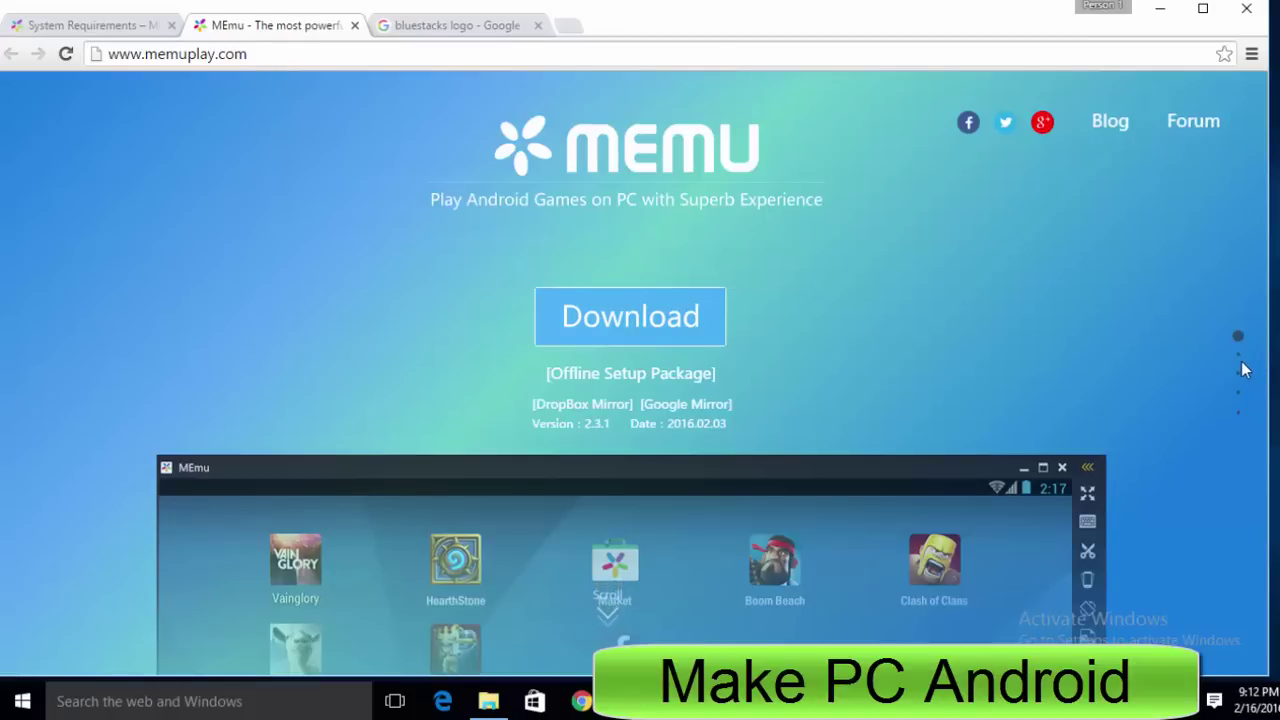
pyautogui.scroll(-1, 1240, 366)
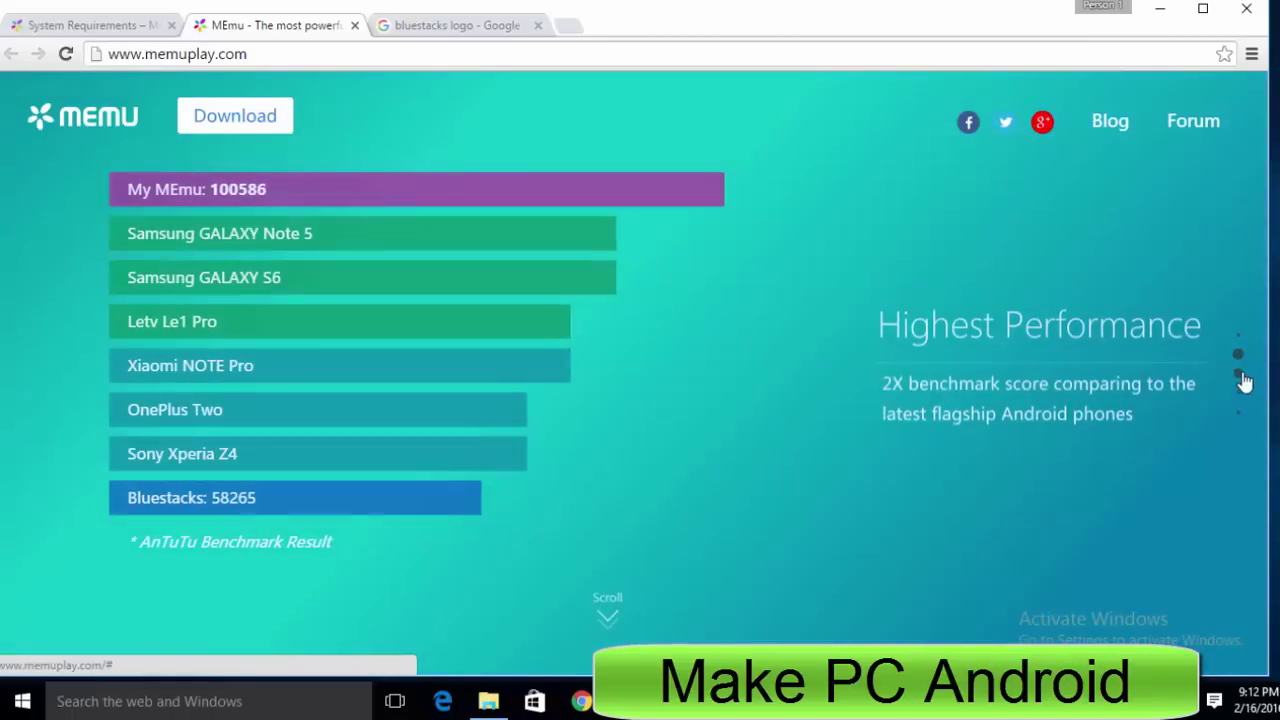
pyautogui.scroll(-1, 1242, 382)
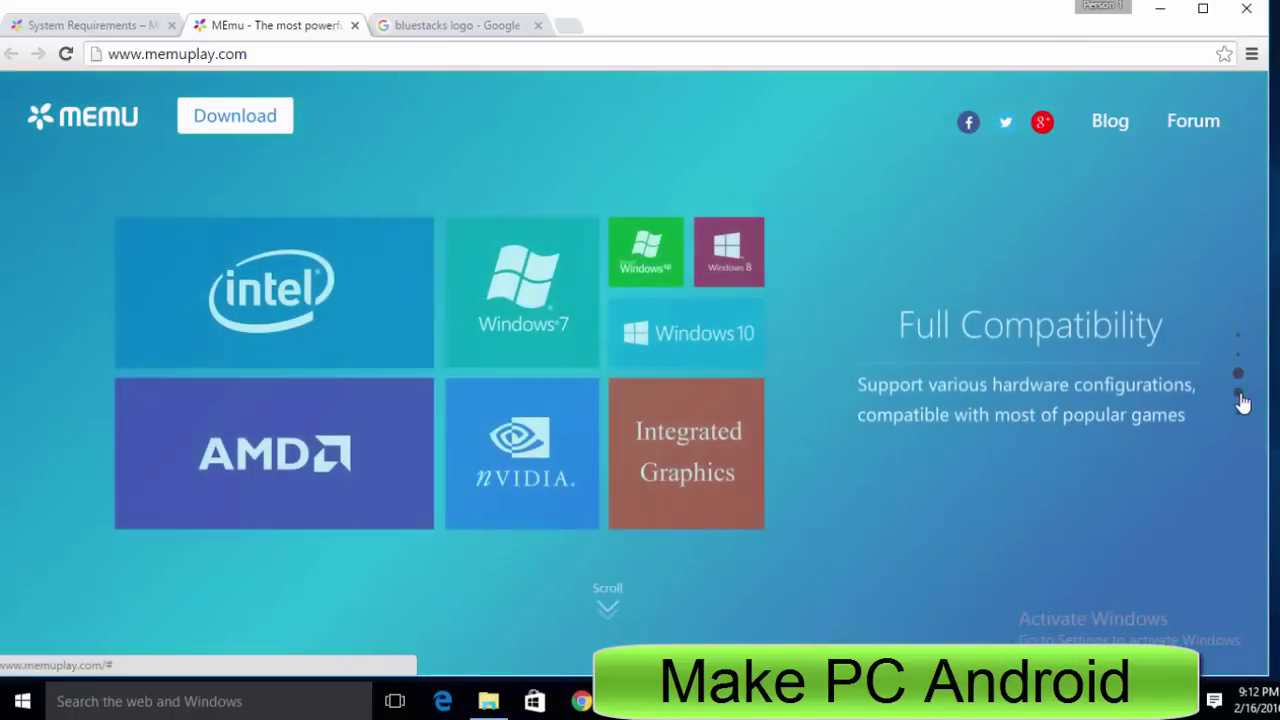
pyautogui.scroll(-1, 1242, 405)
pyautogui.scroll(-1, 1240, 417)
pyautogui.scroll(-2, 644, 603)
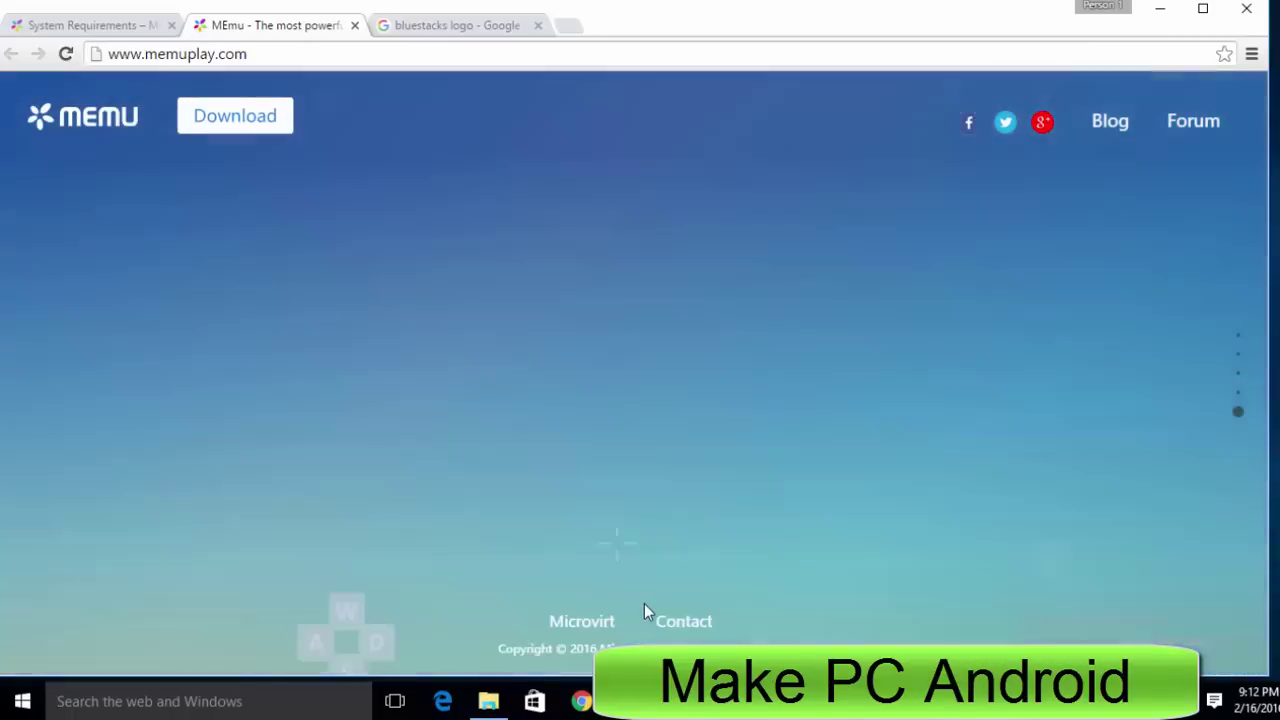
pyautogui.scroll(2, 644, 603)
pyautogui.scroll(4, 645, 611)
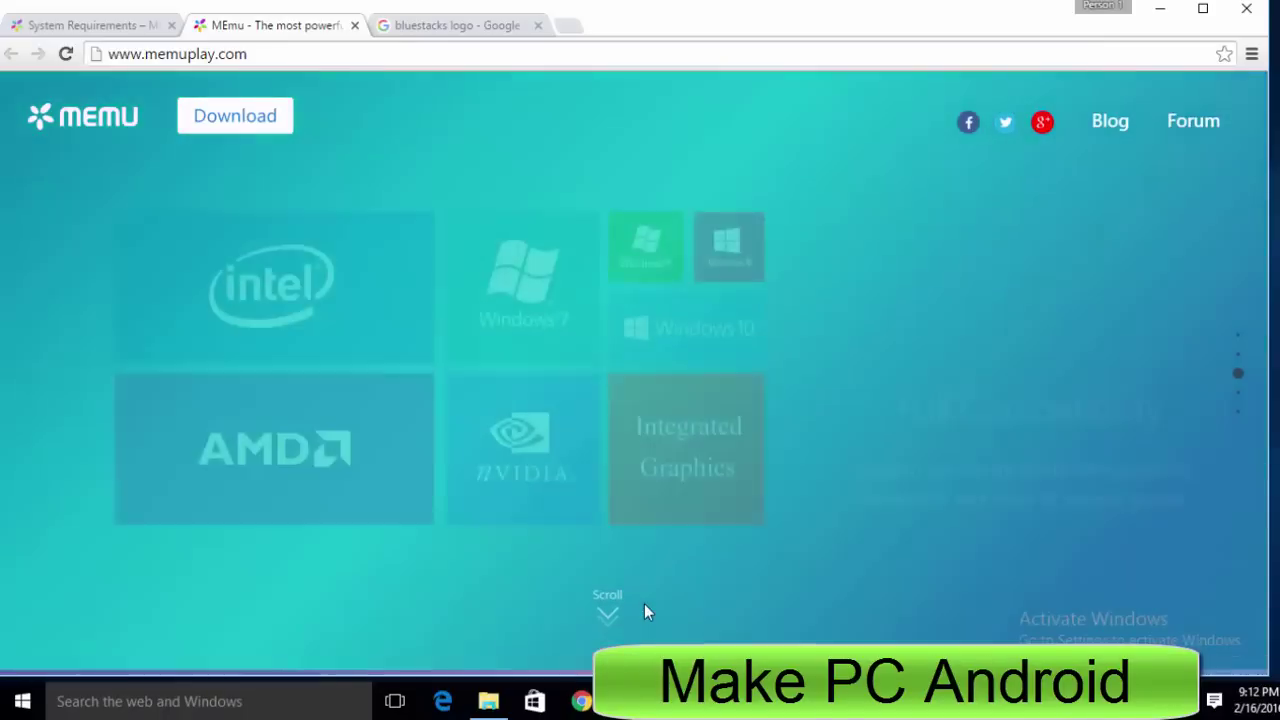
pyautogui.scroll(-1, 645, 606)
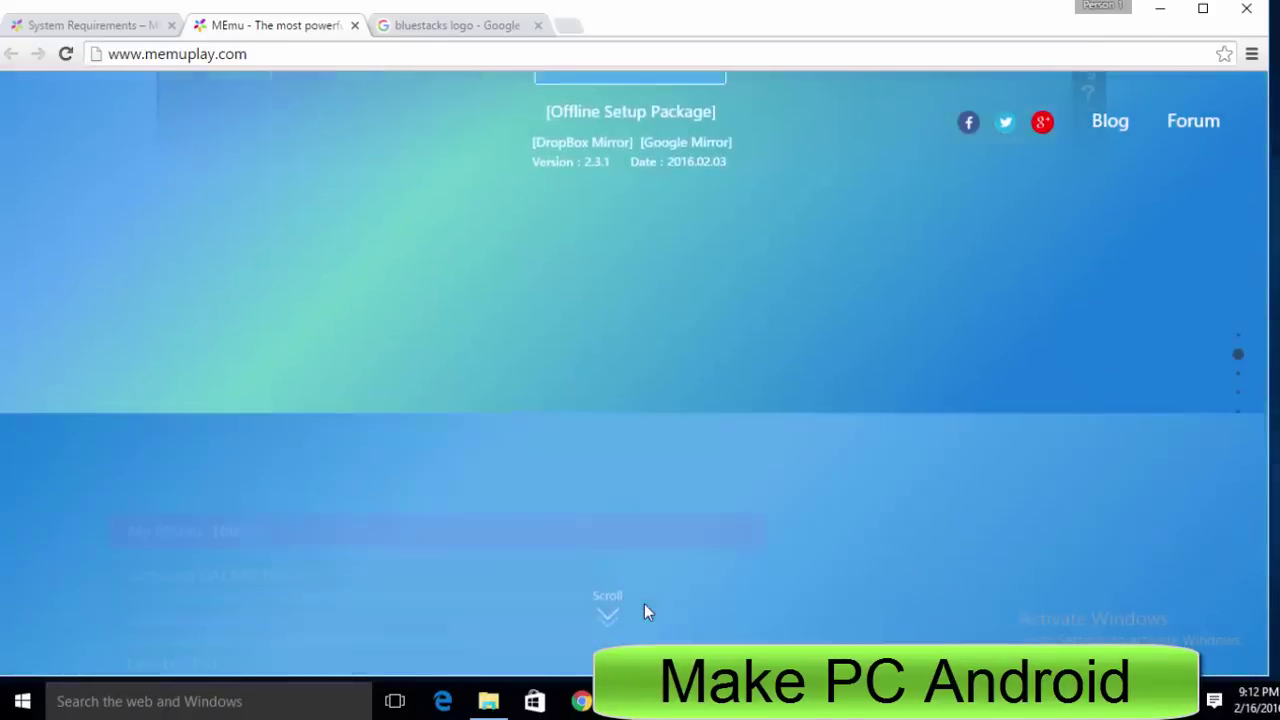
pyautogui.scroll(1, 645, 606)
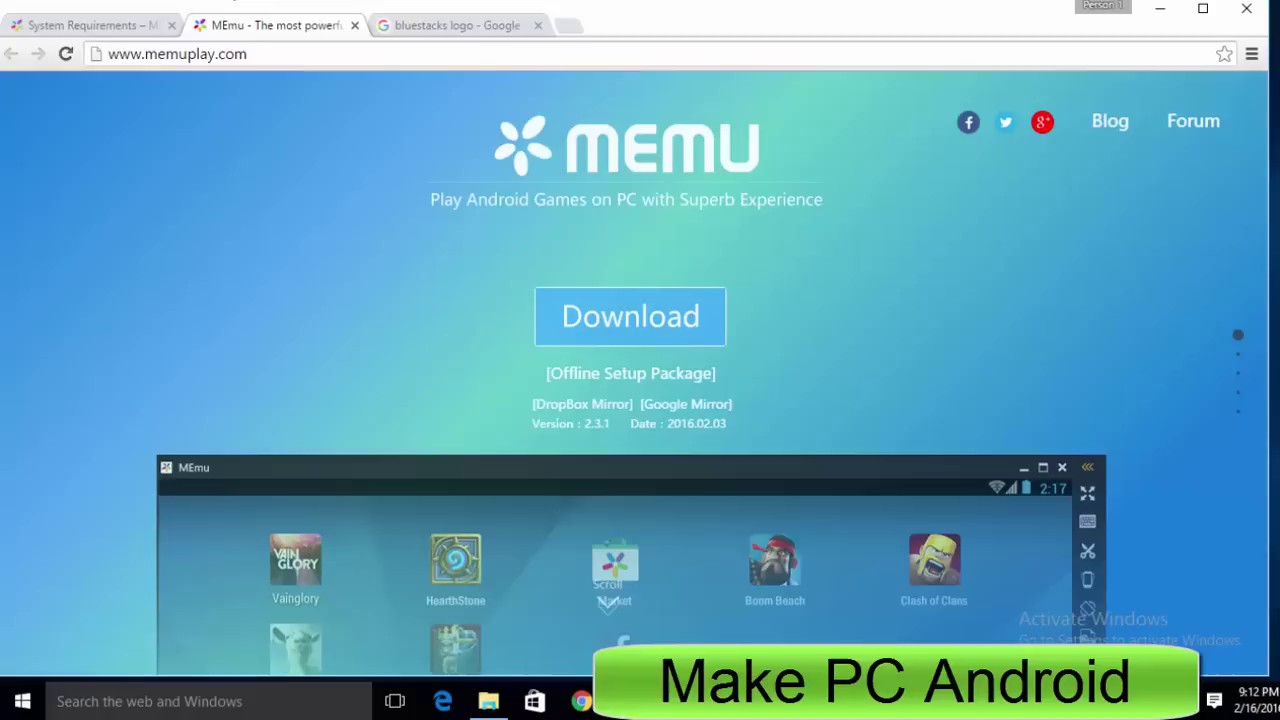
# Step: Read the System Requirements article for MEmu App Player, highlighting the supported Windows versions, GPU, memory and disk space lines
pyautogui.click(130, 30)
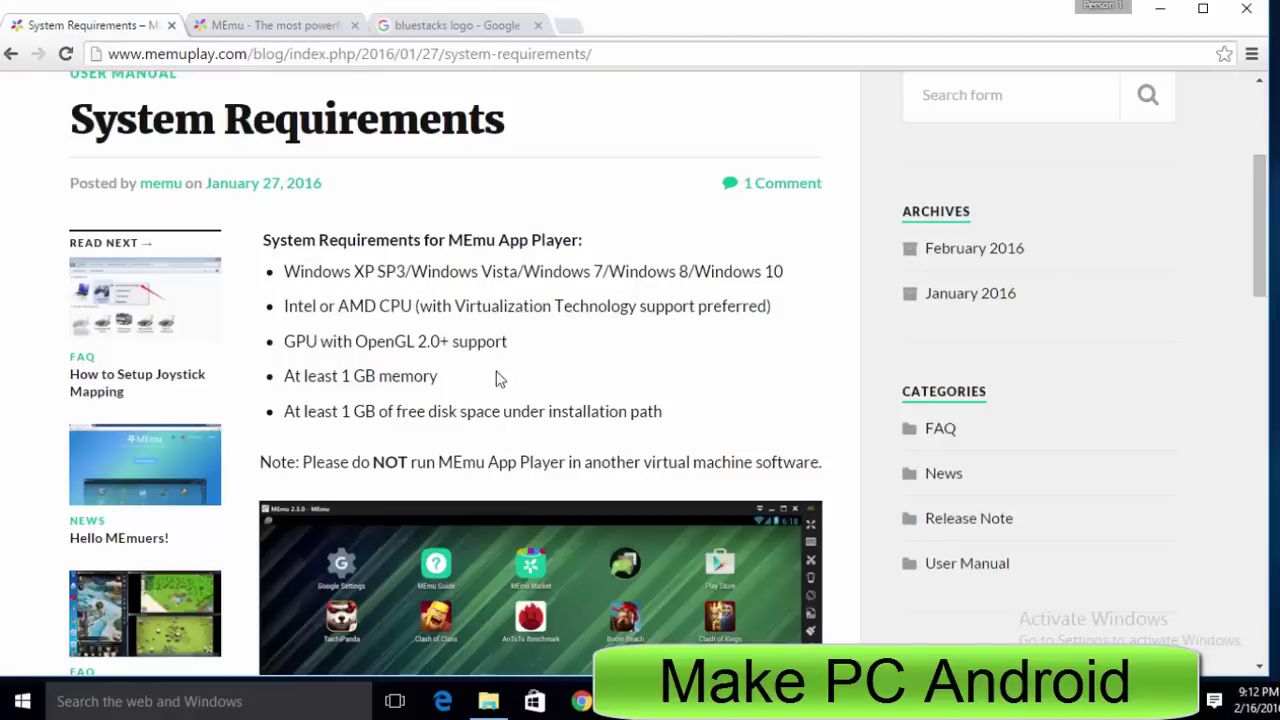
pyautogui.moveTo(705, 416); pyautogui.dragTo(264, 240)
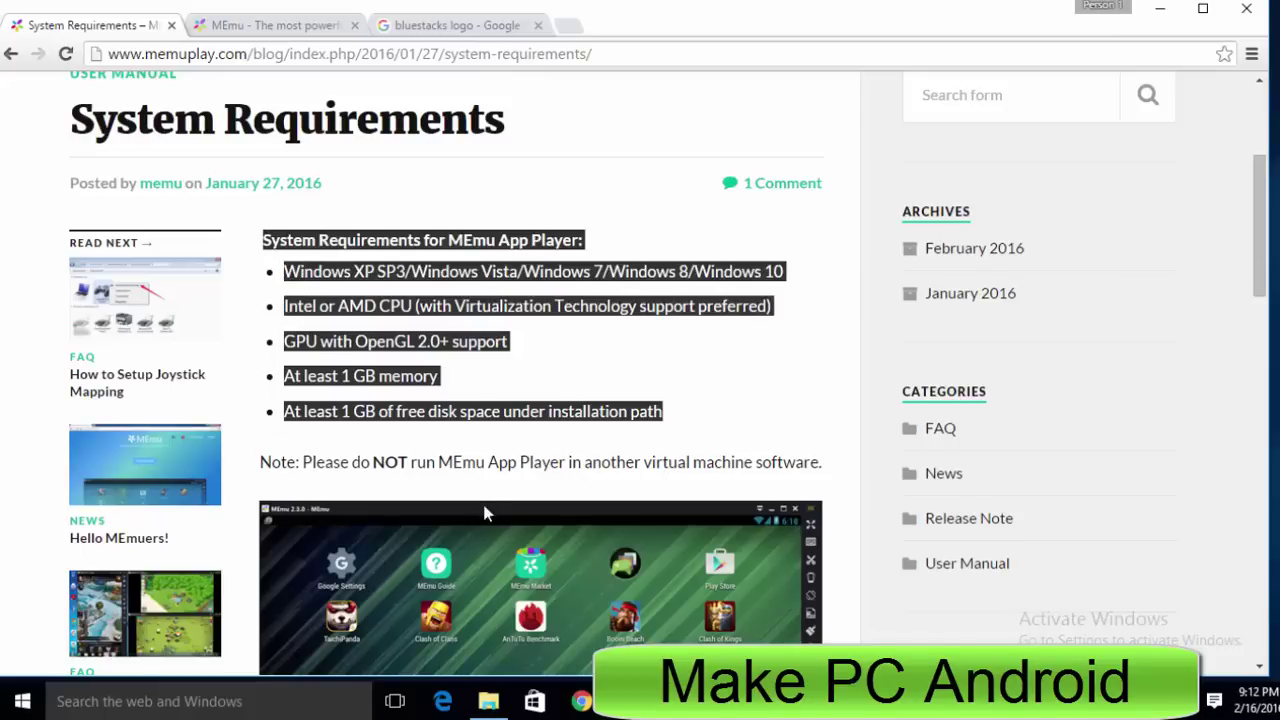
pyautogui.click(344, 396)
pyautogui.moveTo(287, 376); pyautogui.dragTo(503, 411)
pyautogui.moveTo(588, 272); pyautogui.dragTo(270, 255)
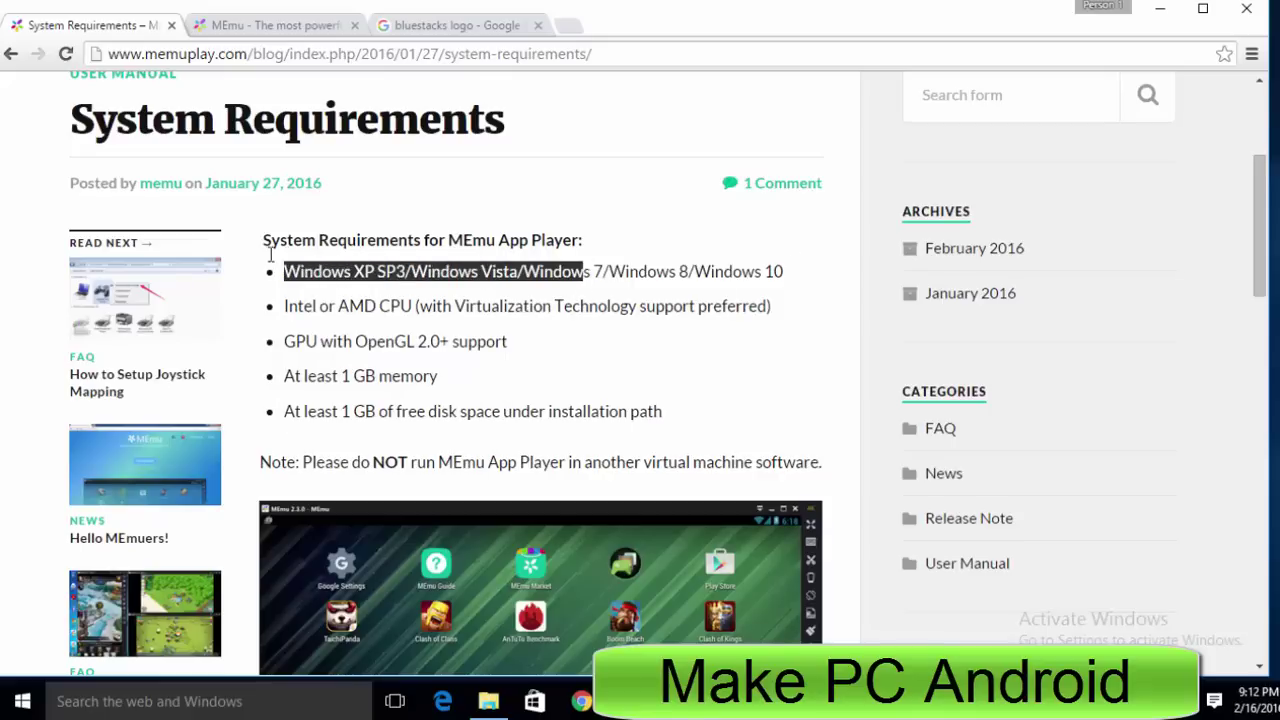
pyautogui.moveTo(285, 341); pyautogui.dragTo(683, 428)
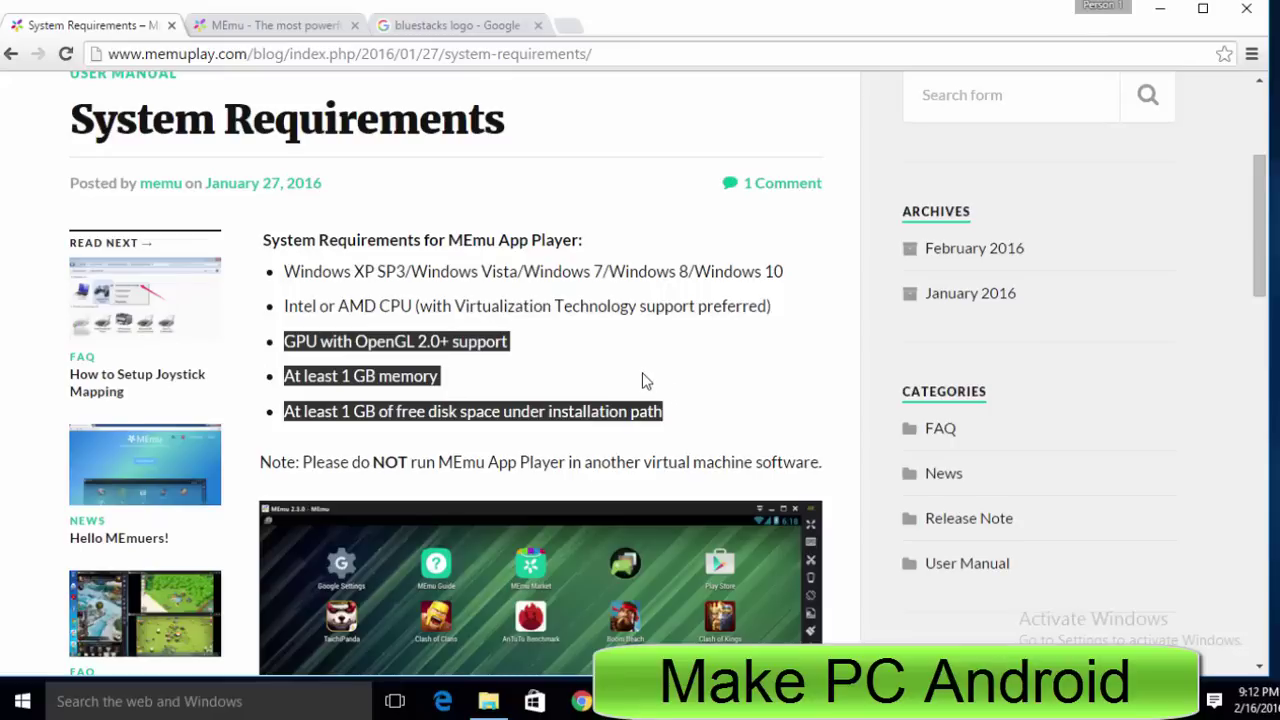
pyautogui.click(510, 460)
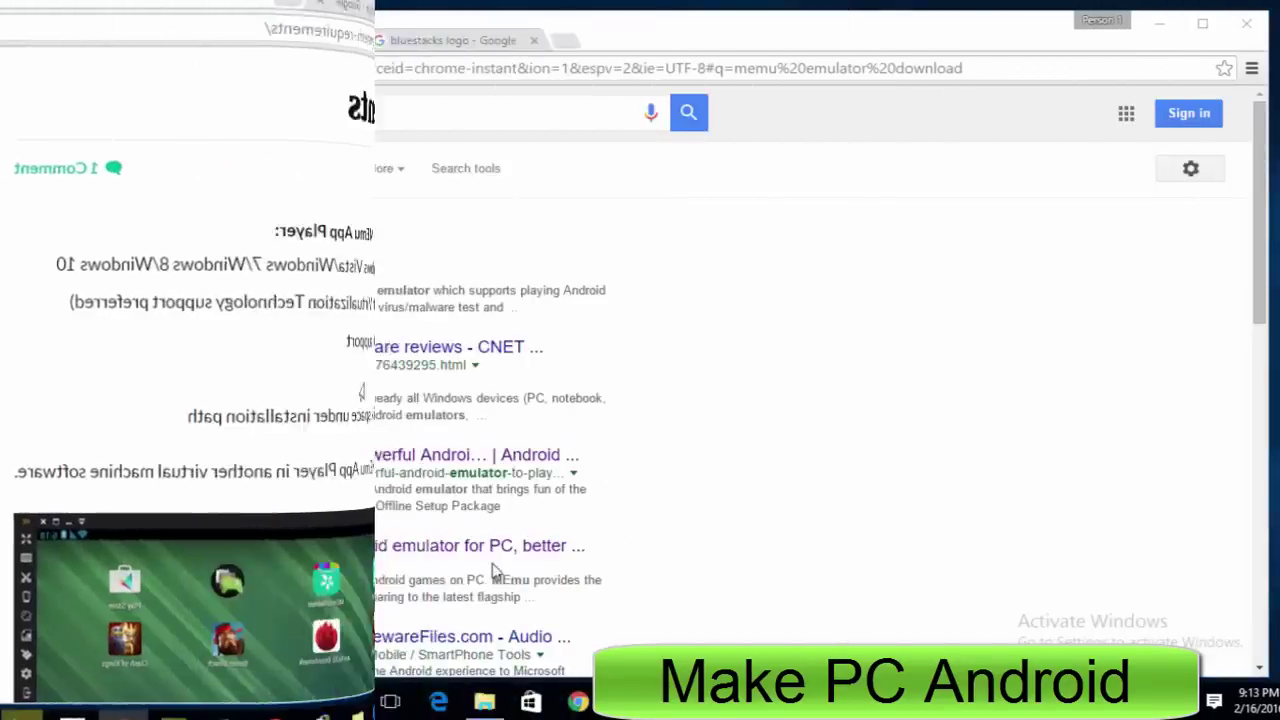
pyautogui.moveTo(112, 568); pyautogui.dragTo(255, 579)
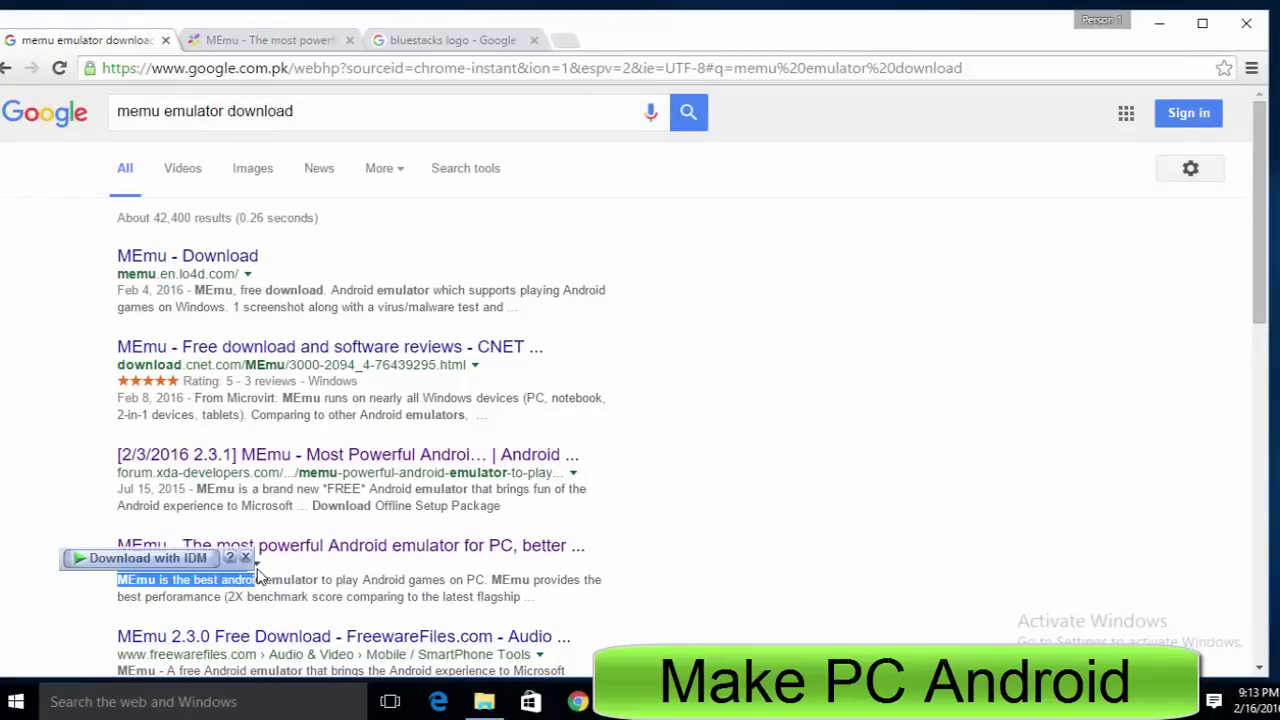
pyautogui.click(282, 40)
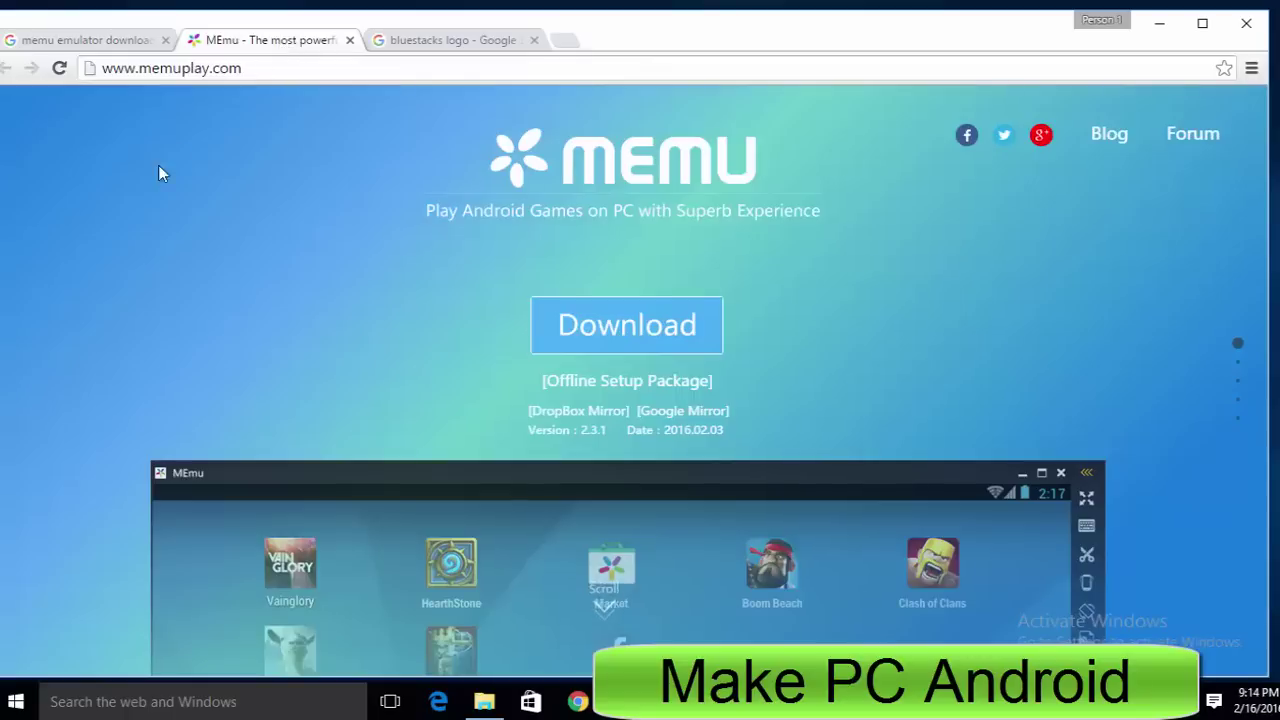
pyautogui.click(286, 63)
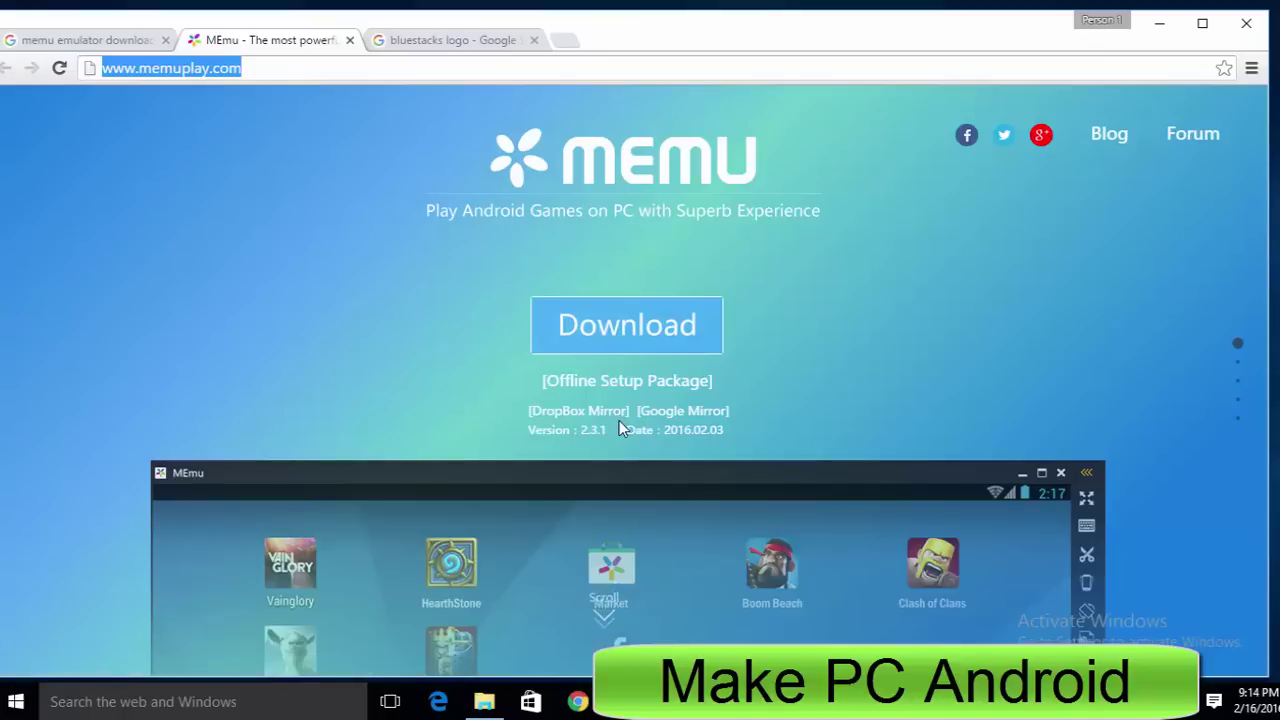
# Step: Start downloading the MEmu Offline Setup Package as XYAZ-Setup_2.exe into the Downloads\Programs folder
pyautogui.click(642, 402)
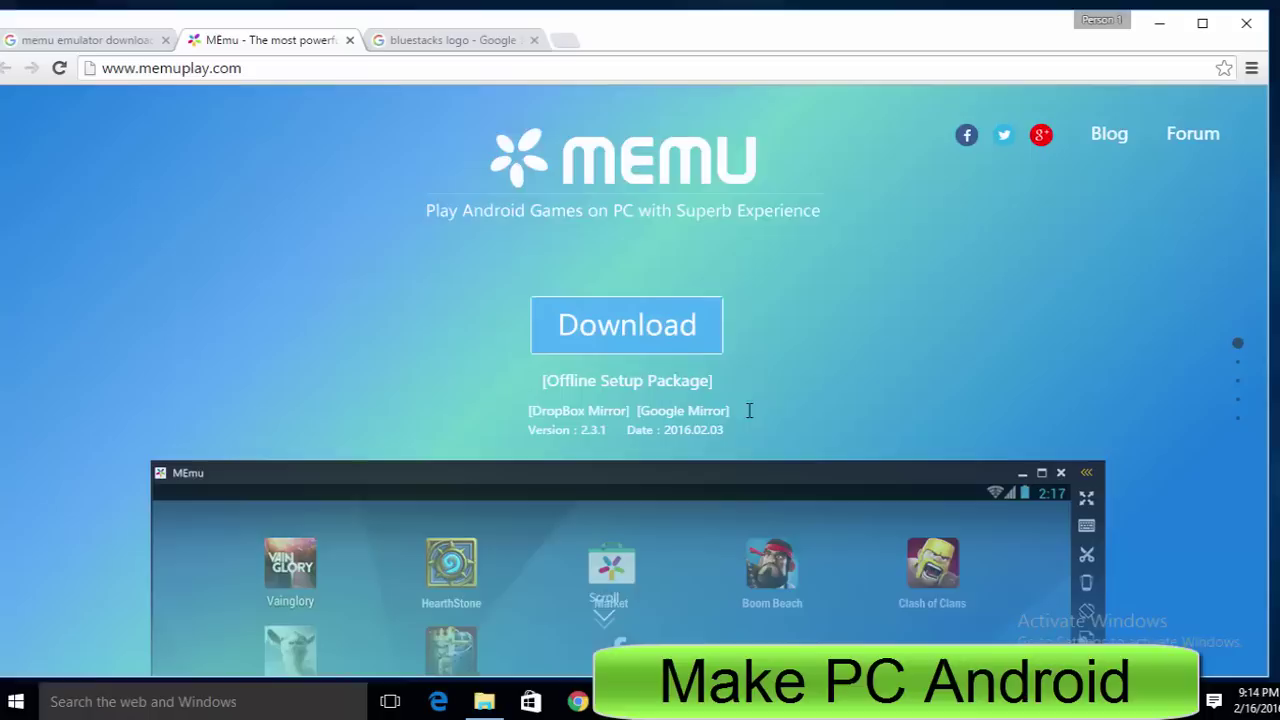
pyautogui.doubleClick(642, 402)
pyautogui.click(642, 400)
pyautogui.tripleClick(642, 402)
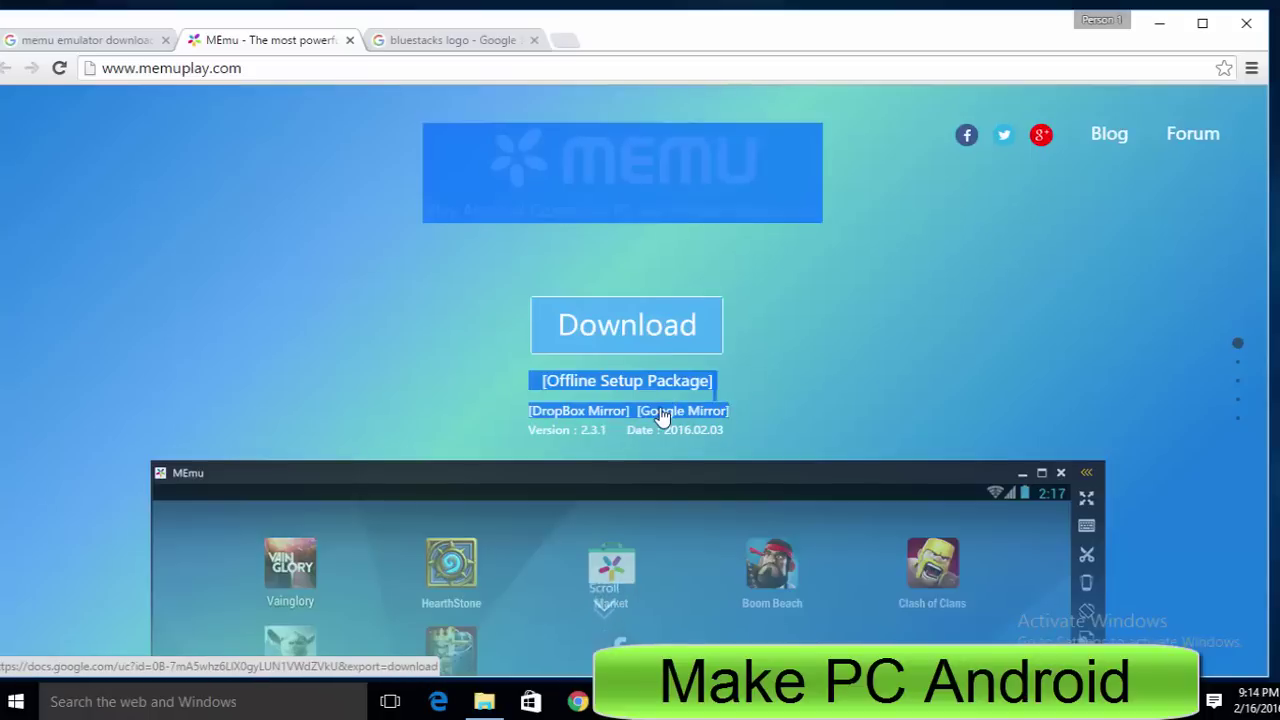
pyautogui.click(629, 425)
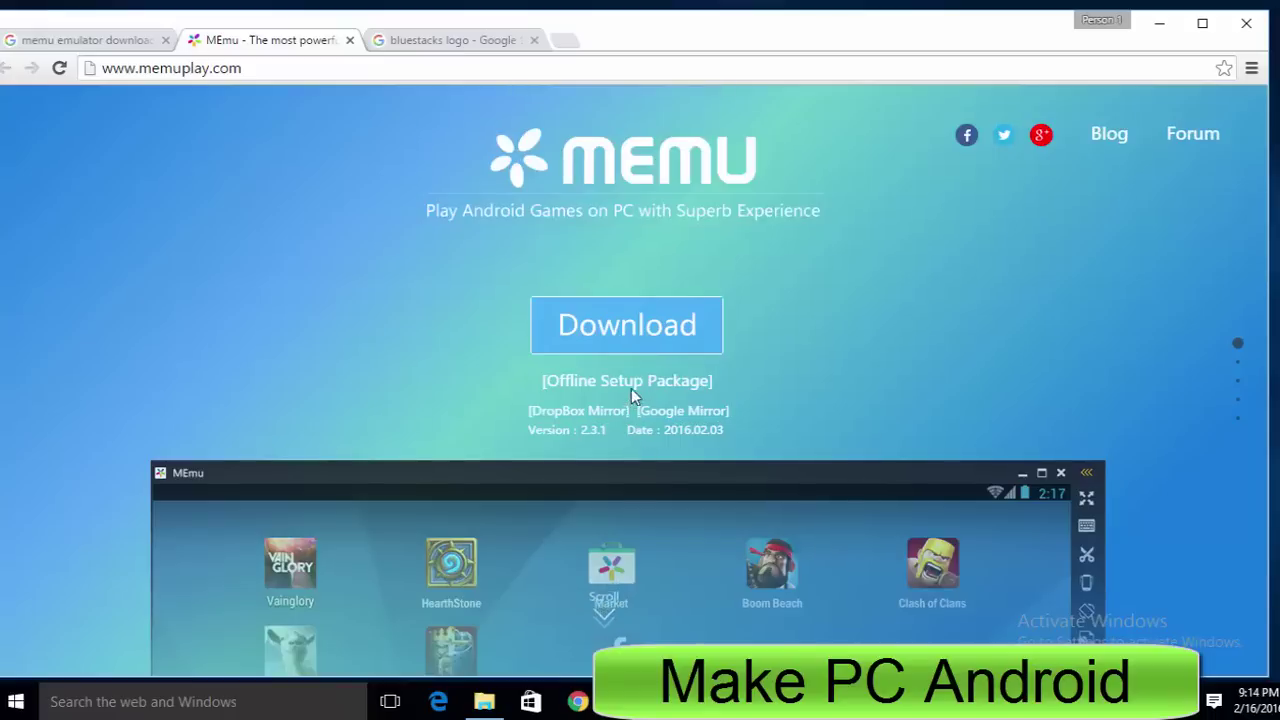
pyautogui.click(638, 398)
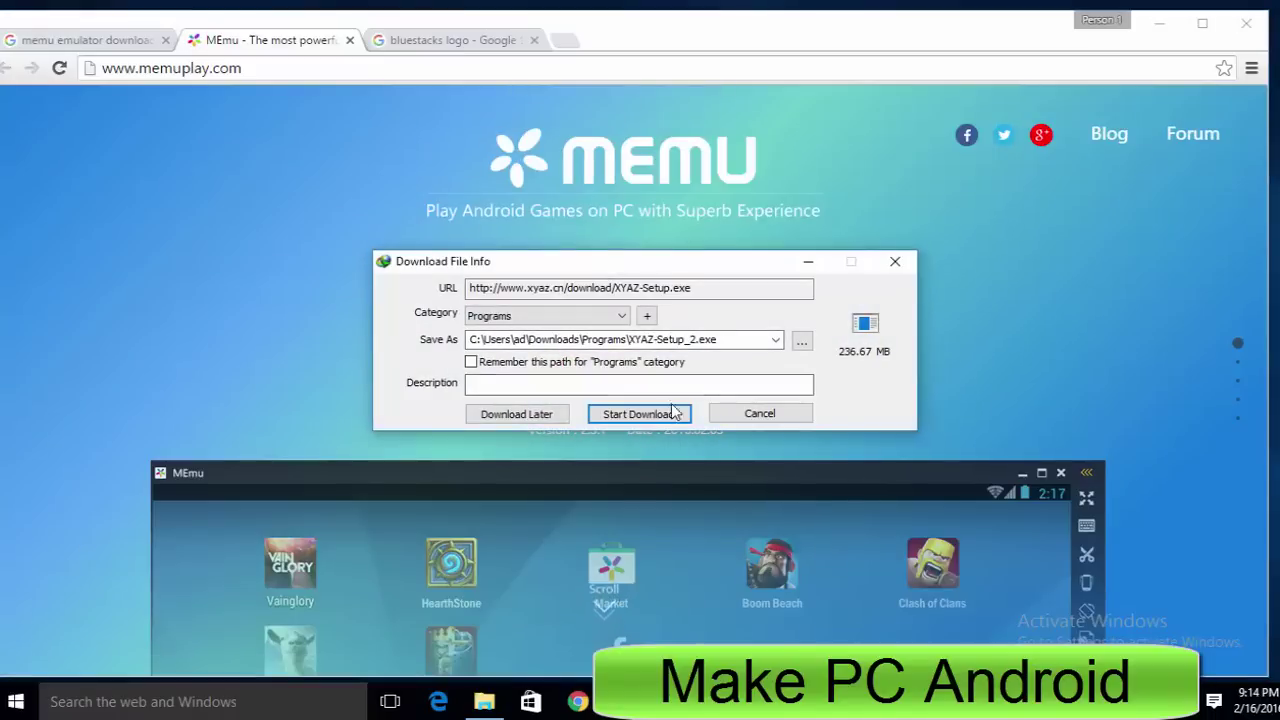
pyautogui.click(640, 413)
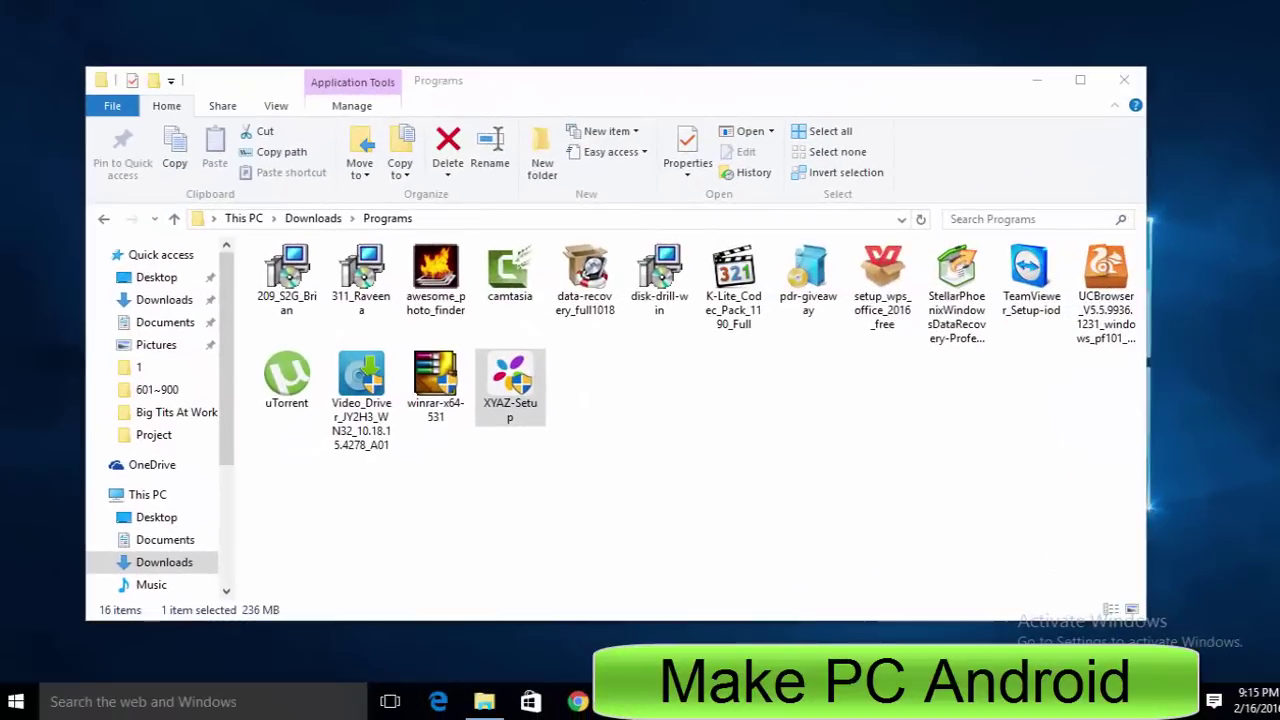
# Step: Run XYAZ-Setup from the Programs folder and install MEmu 2.3.1 into C:\Program Files\Microvirt
pyautogui.click(557, 460)
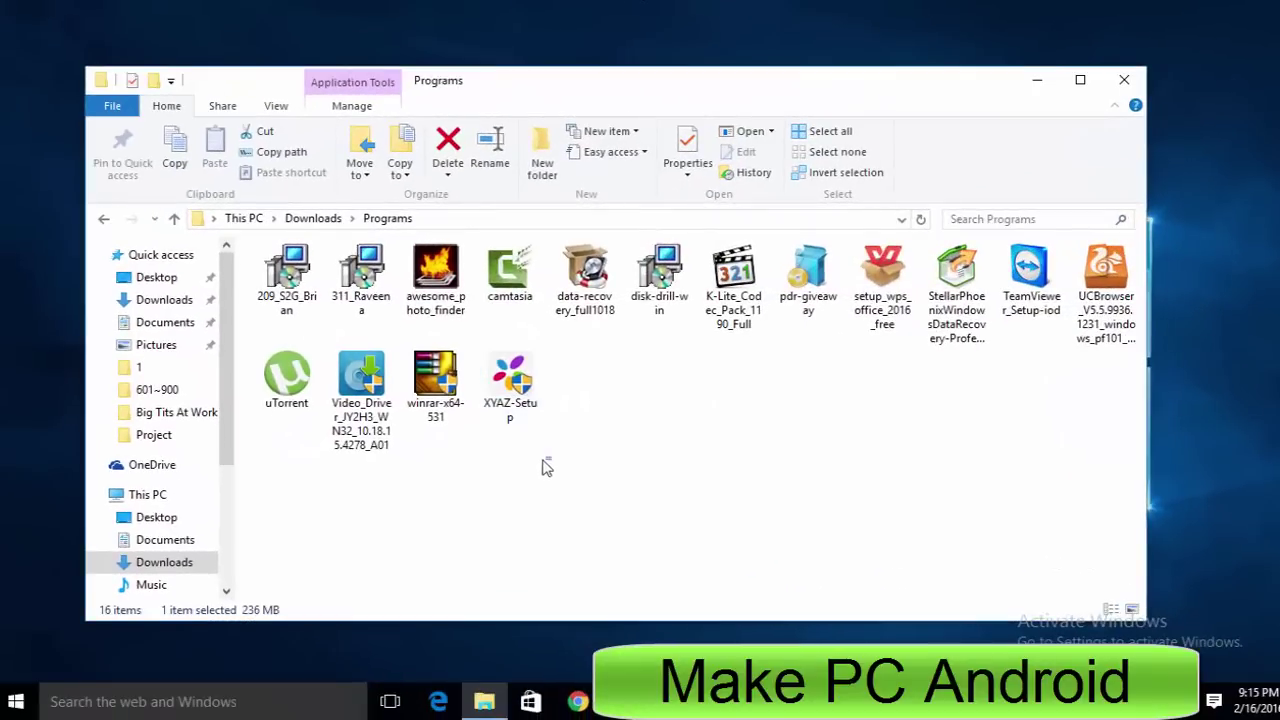
pyautogui.doubleClick(510, 422)
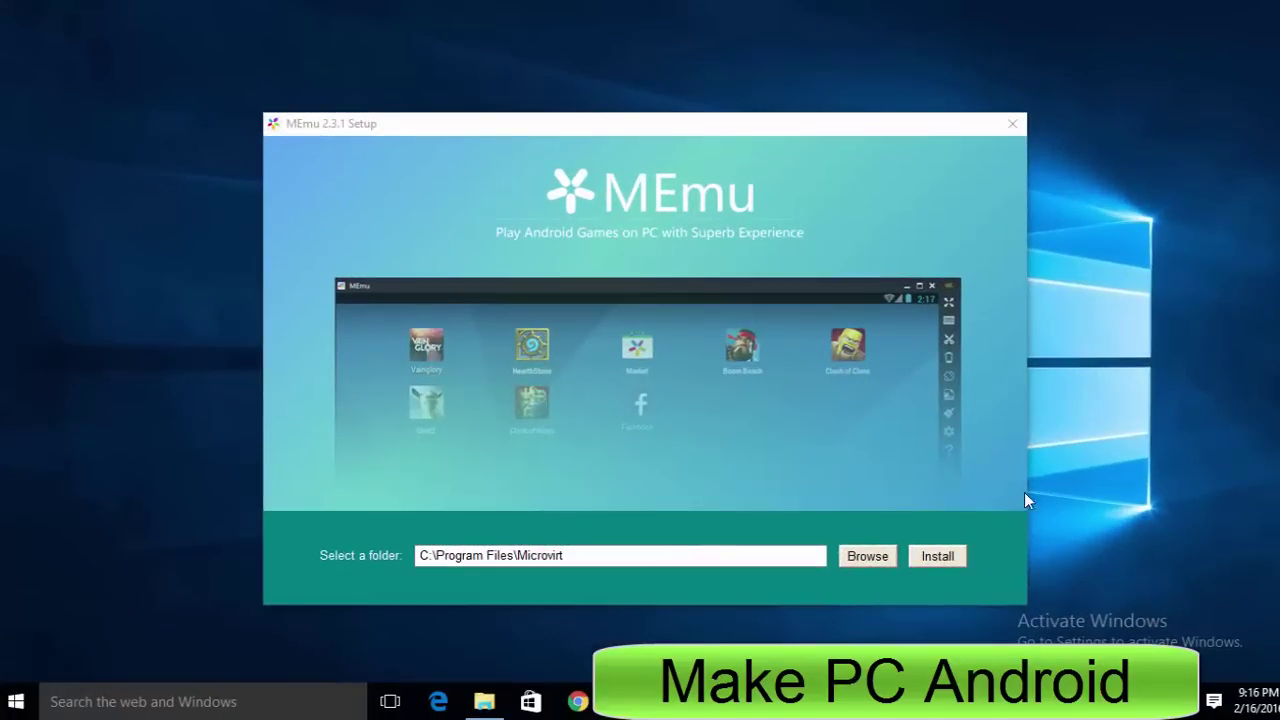
pyautogui.click(945, 555)
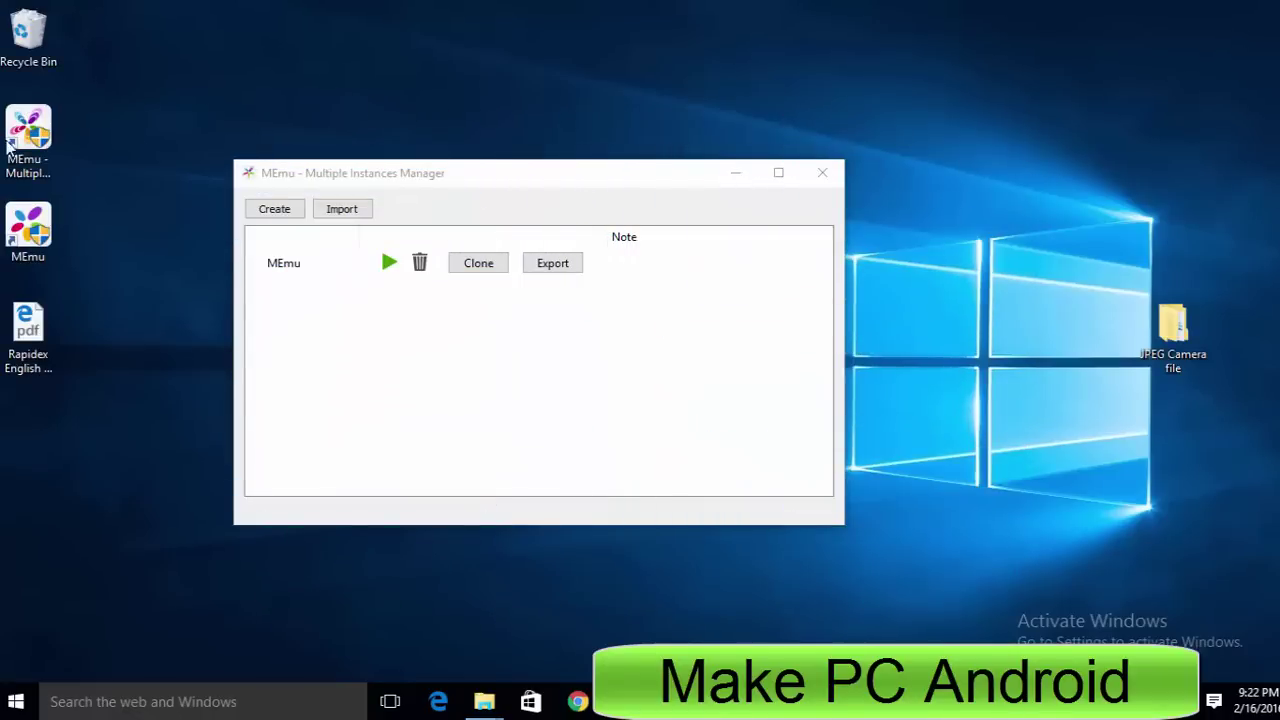
# Step: Move the MEmu Multiple Instances Manager shortcut away from the desktop's icon column and select the MEmu shortcut
pyautogui.moveTo(150, 100); pyautogui.dragTo(1, 230)
pyautogui.click(86, 177)
pyautogui.click(51, 160)
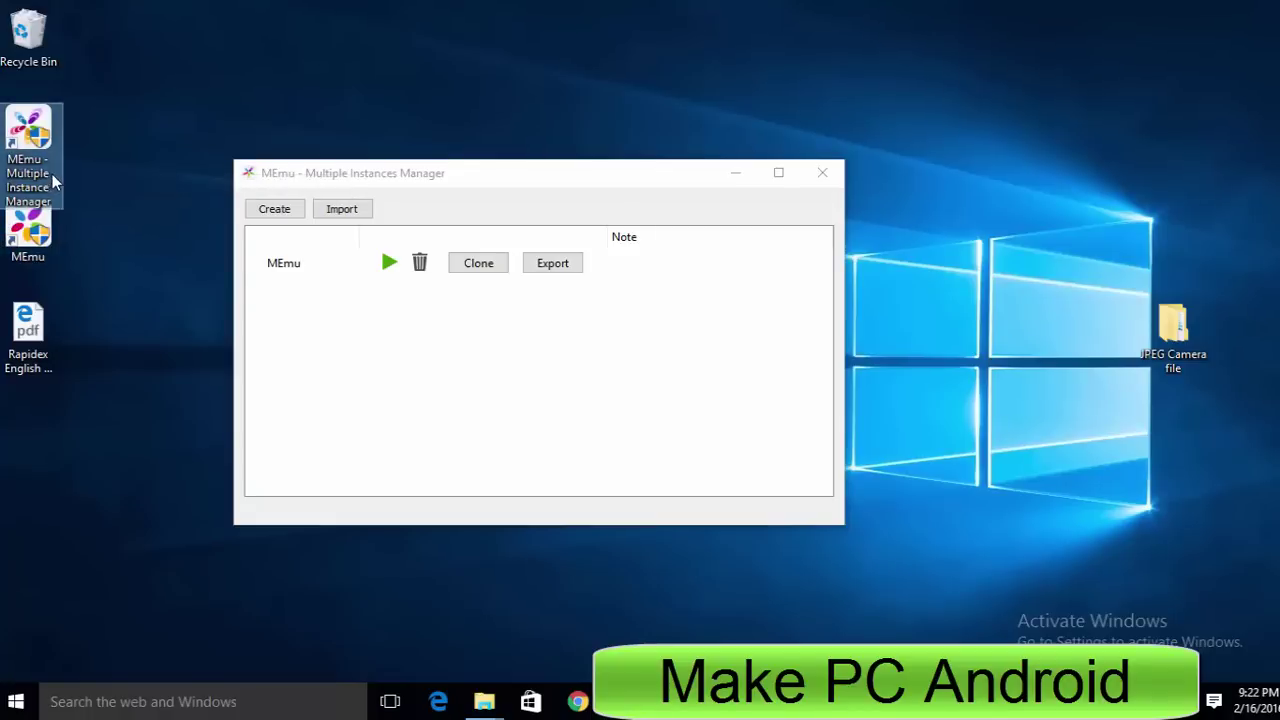
pyautogui.moveTo(51, 180); pyautogui.dragTo(112, 170)
pyautogui.click(38, 230)
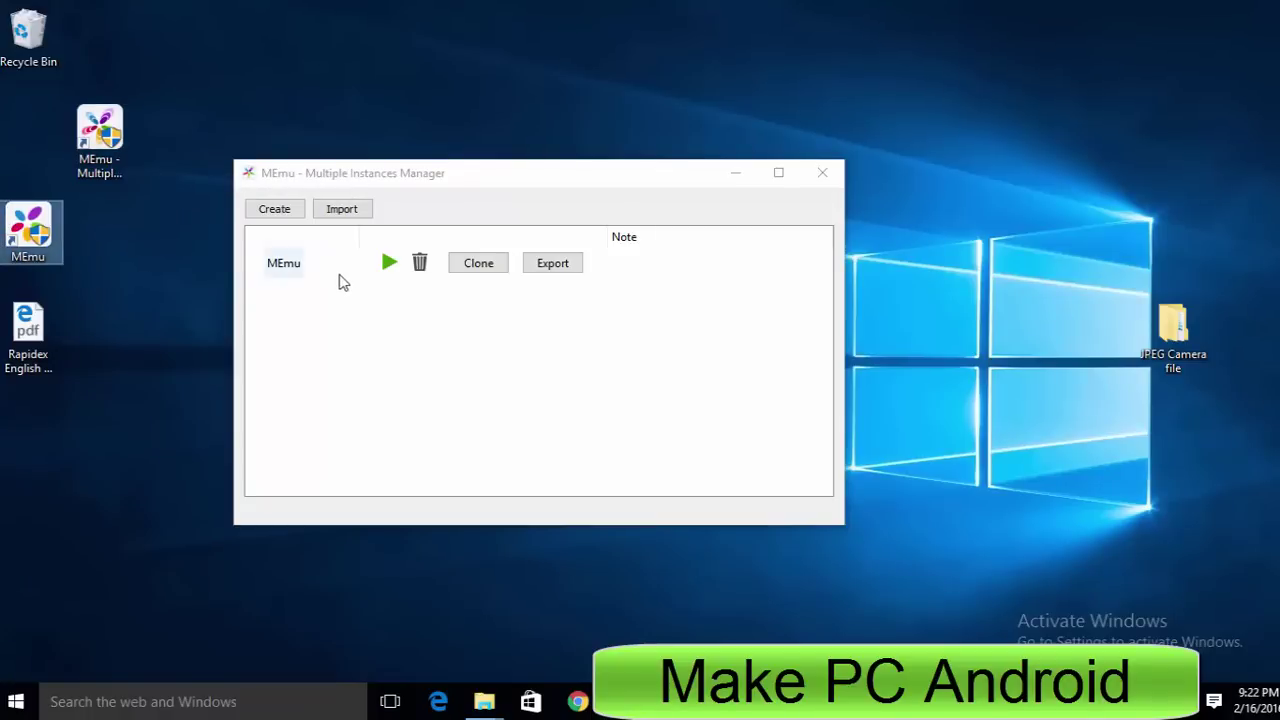
# Step: Create another emulator instance in the Multiple Instances Manager and launch MEmu from its desktop shortcut
pyautogui.click(305, 276)
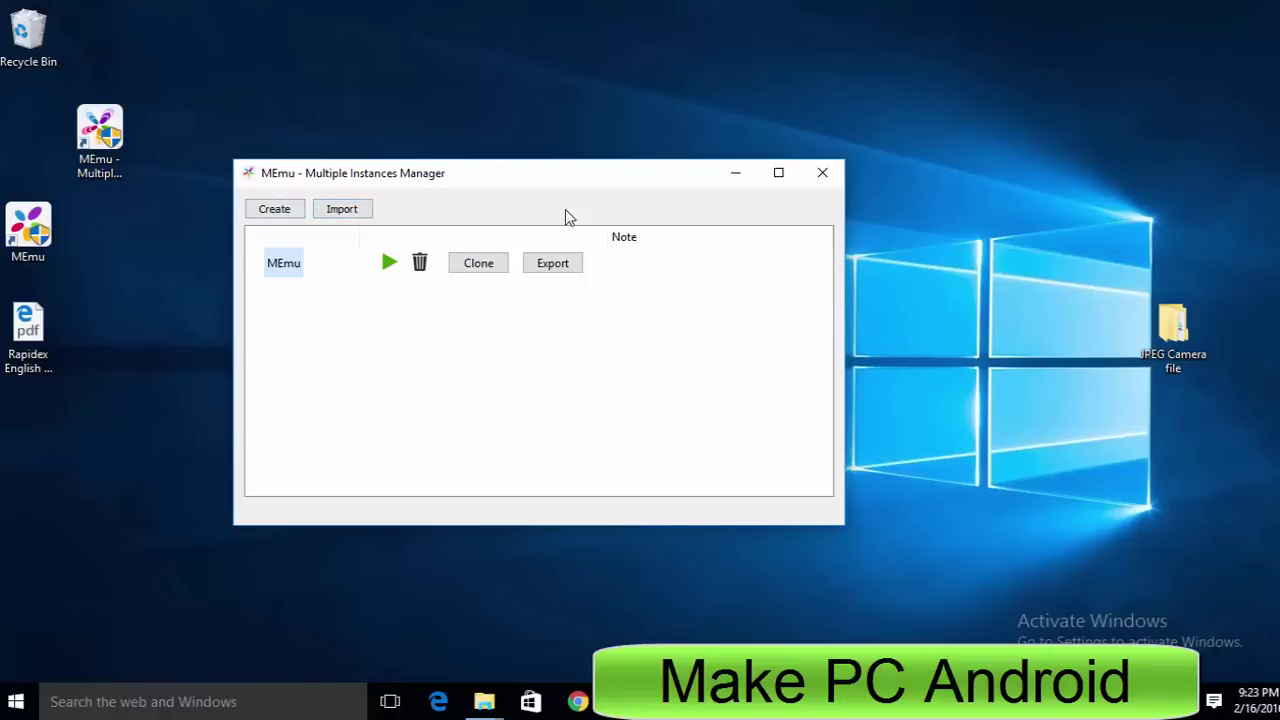
pyautogui.click(293, 207)
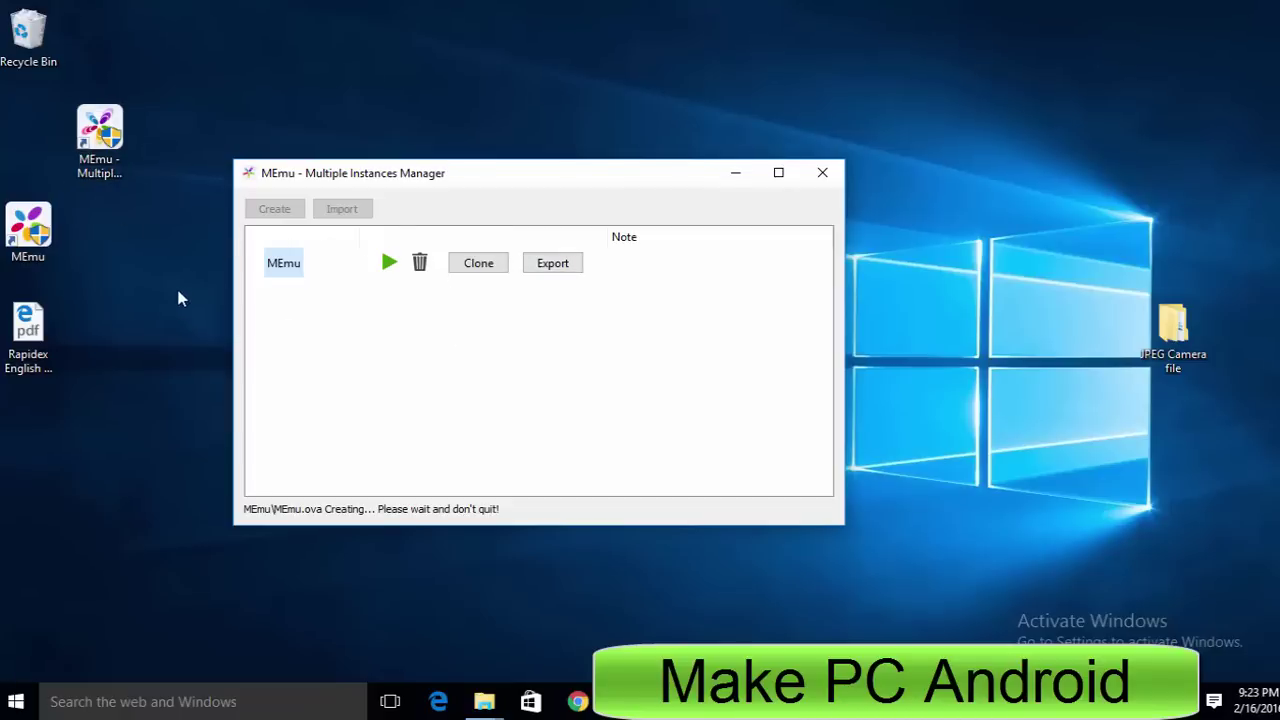
pyautogui.click(45, 235)
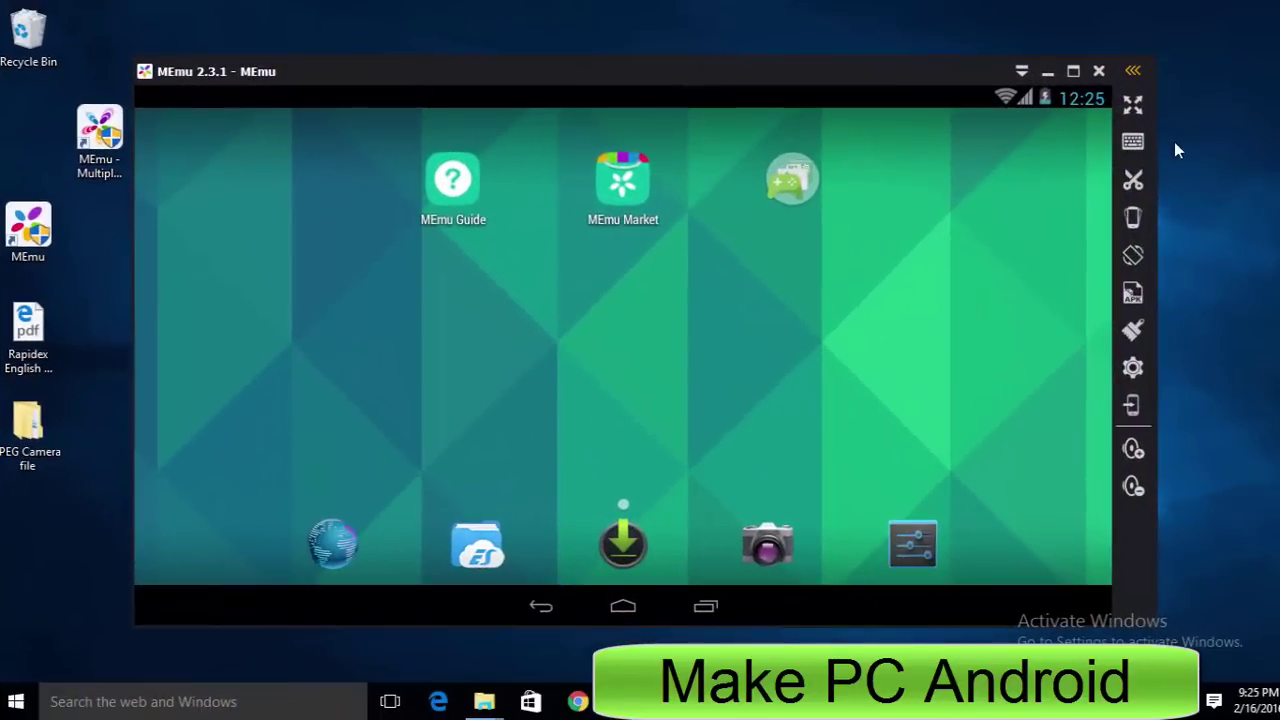
# Step: Try the emulator window's full-screen, shake and rotate controls, returning from full screen to the normal window
pyautogui.click(1131, 103)
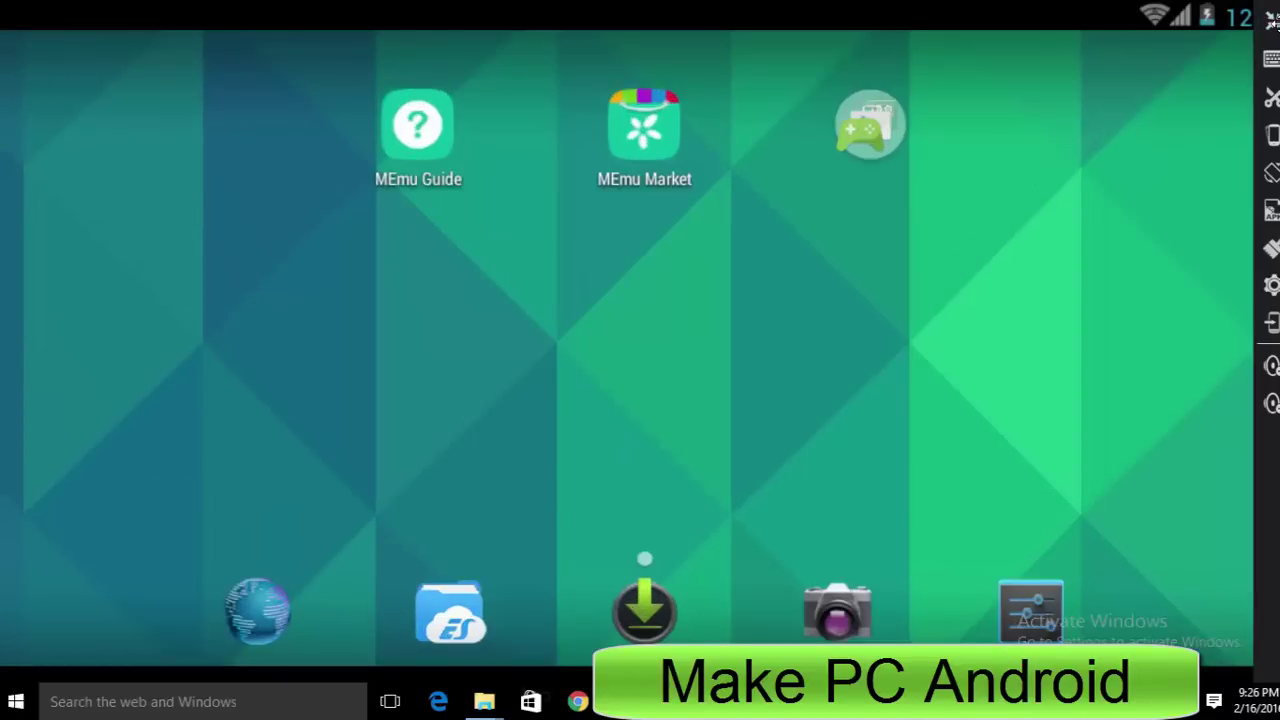
pyautogui.click(1272, 22)
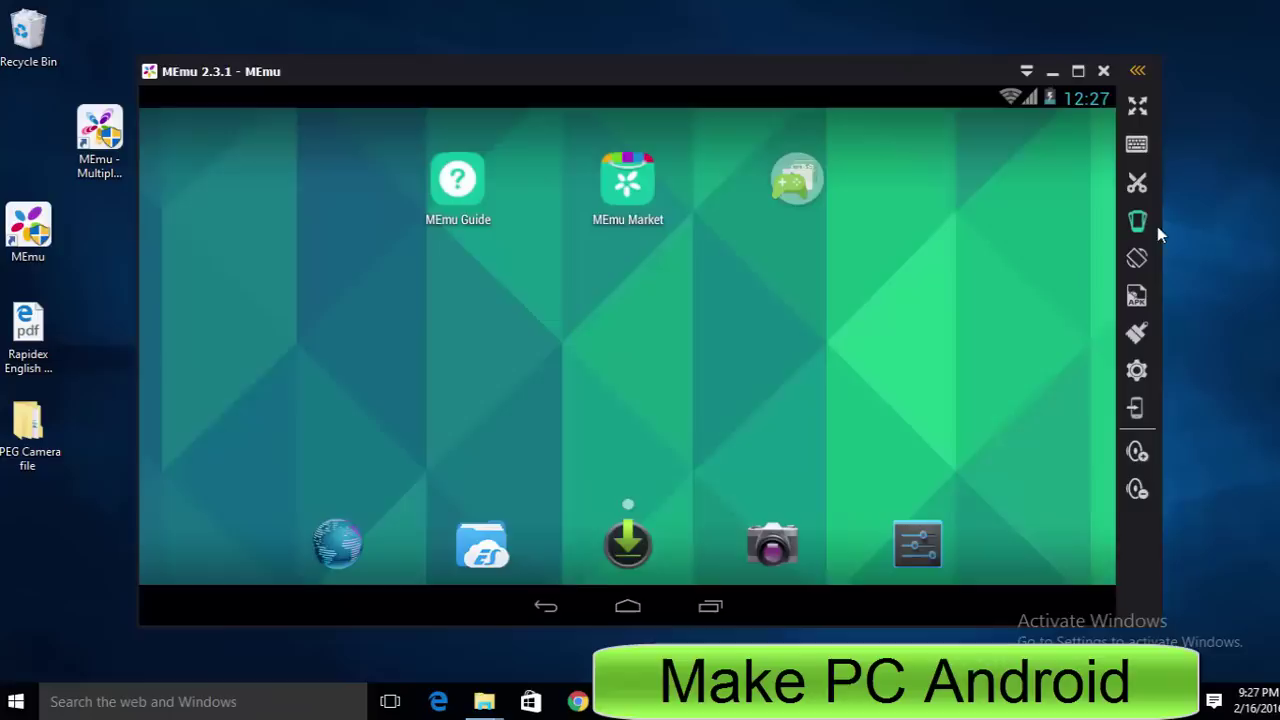
pyautogui.click(1133, 222)
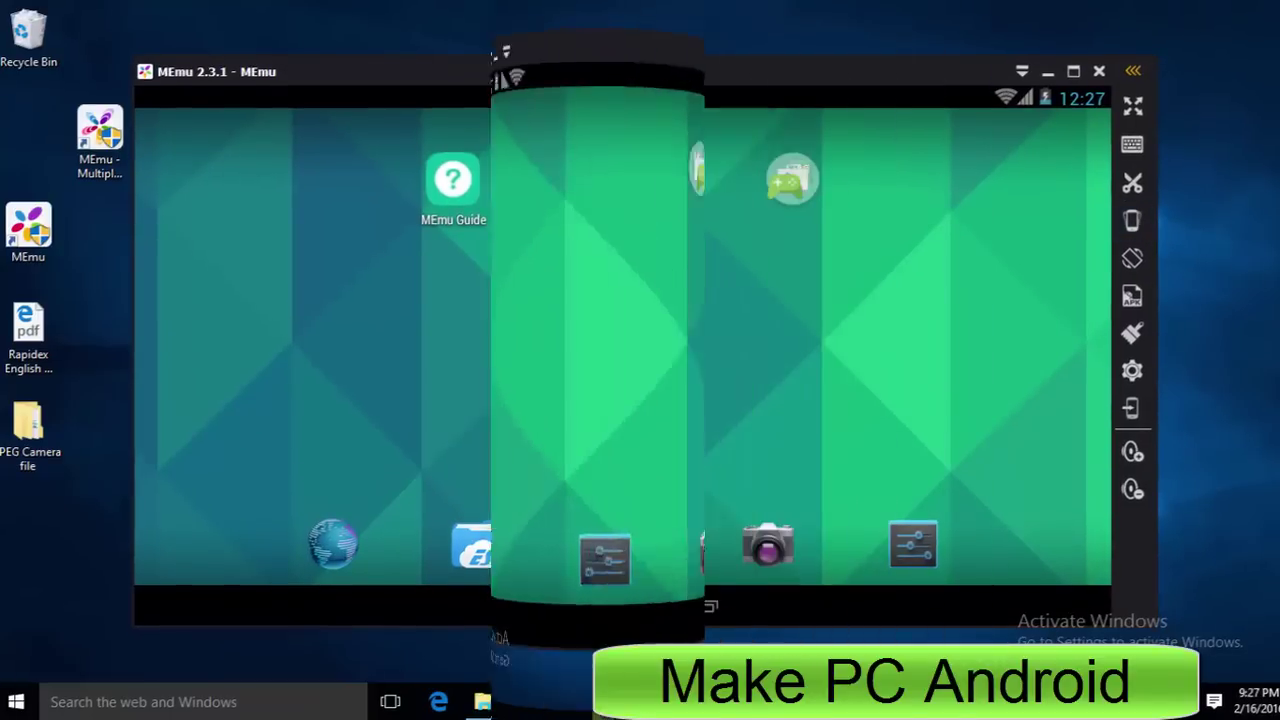
pyautogui.click(1133, 260)
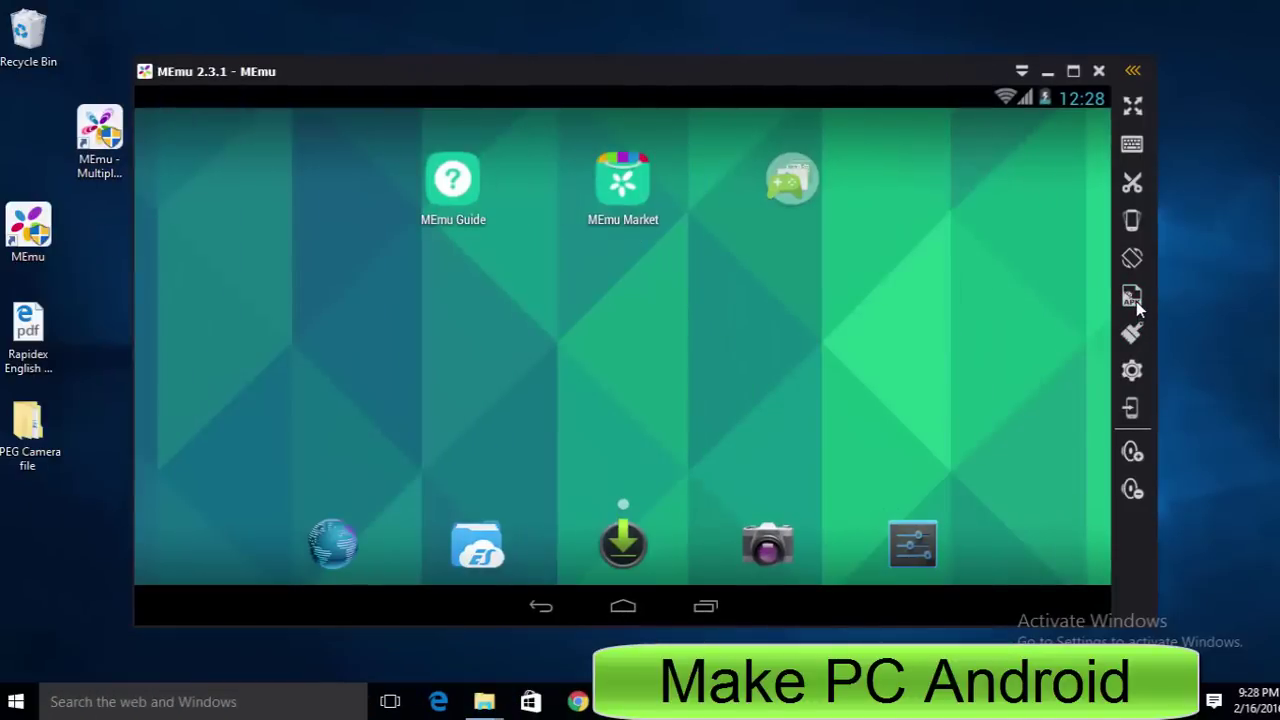
# Step: Look over the emulator's APK installation, settings and install-to-cell-phone tools, closing the phone connection dialog
pyautogui.click(1132, 297)
pyautogui.click(709, 474)
pyautogui.click(1113, 342)
pyautogui.click(1131, 378)
pyautogui.click(1130, 408)
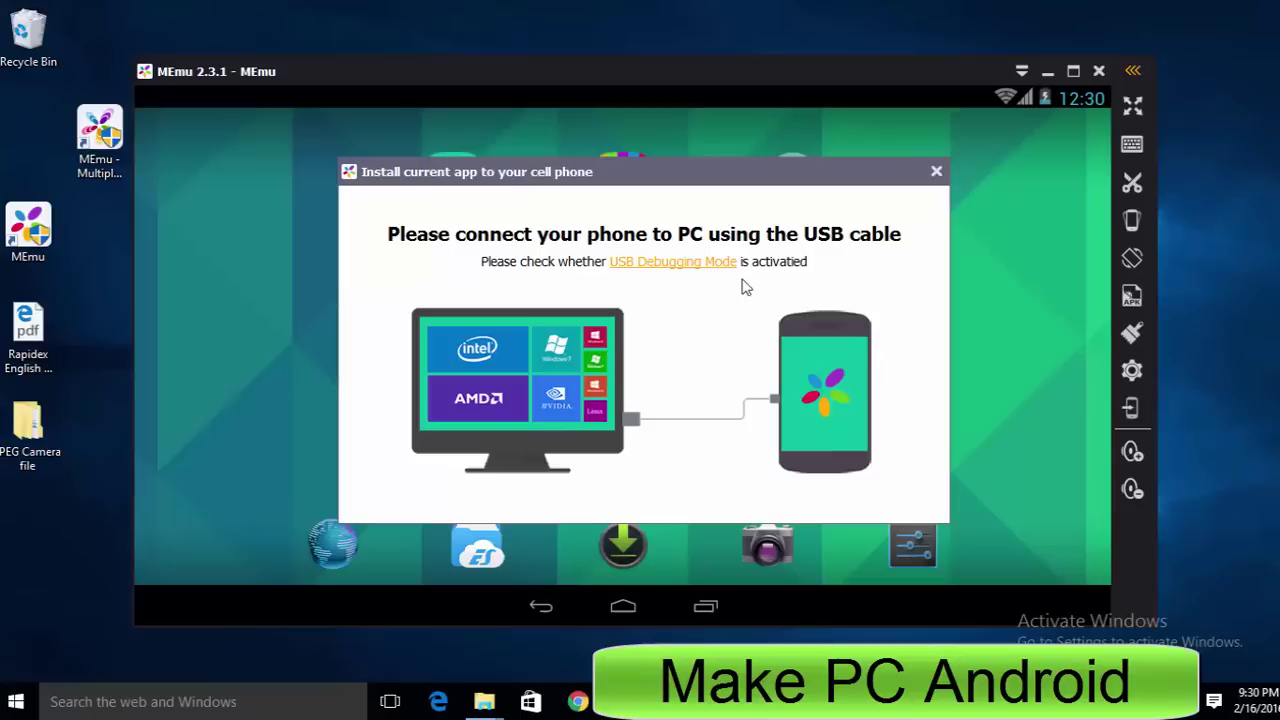
pyautogui.click(945, 177)
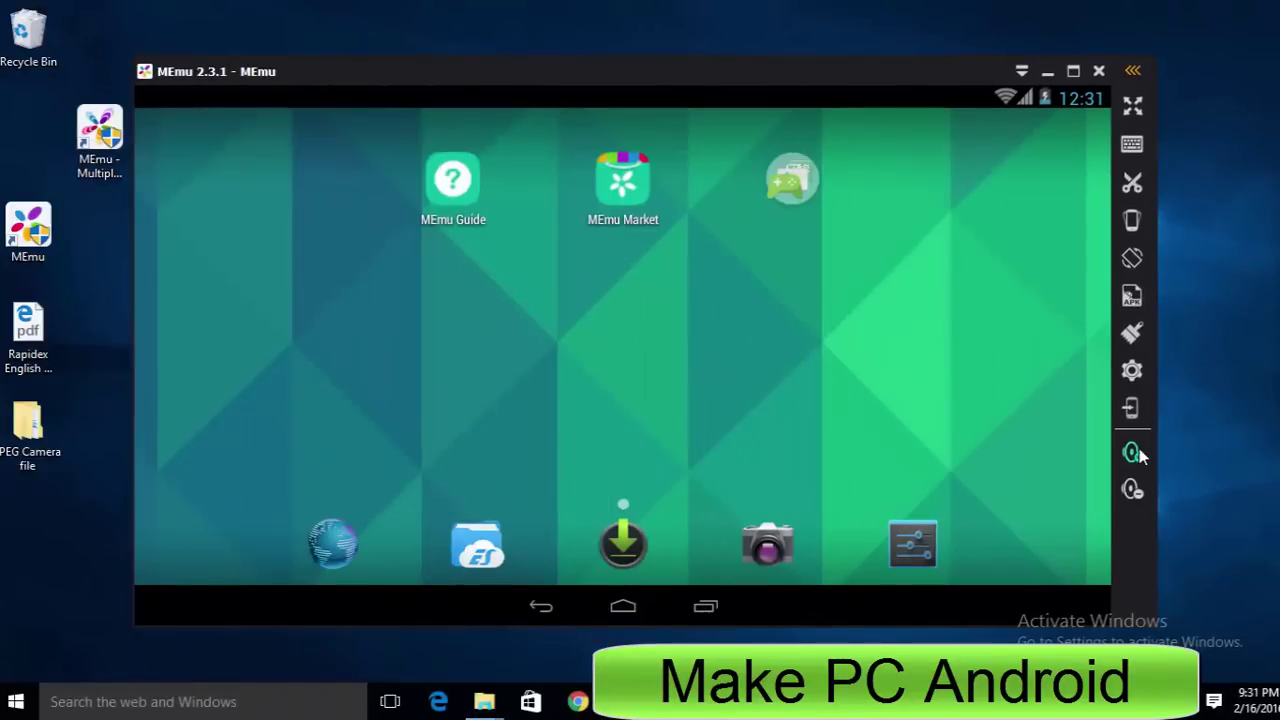
# Step: Try the emulator's volume controls, lowering the volume by several levels and raising it again
pyautogui.click(1133, 452)
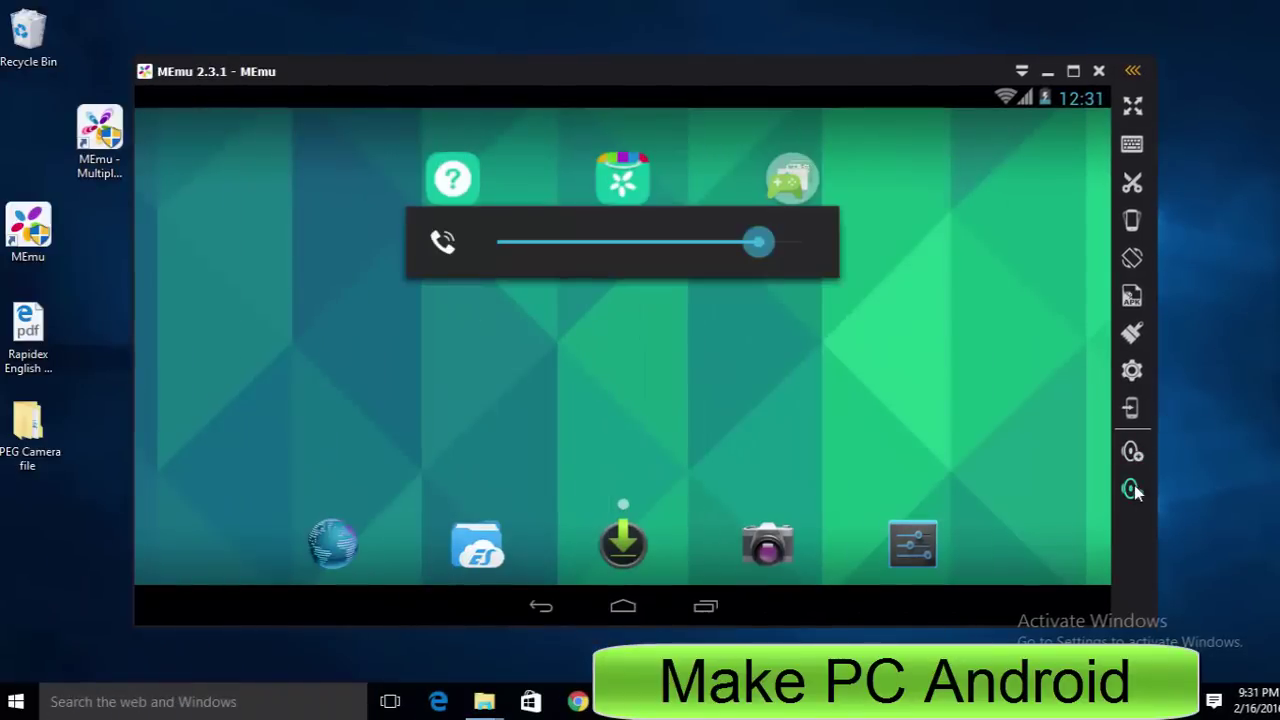
pyautogui.click(1133, 489)
pyautogui.click(1133, 489)
pyautogui.click(1133, 489)
pyautogui.click(1133, 489)
pyautogui.click(1133, 455)
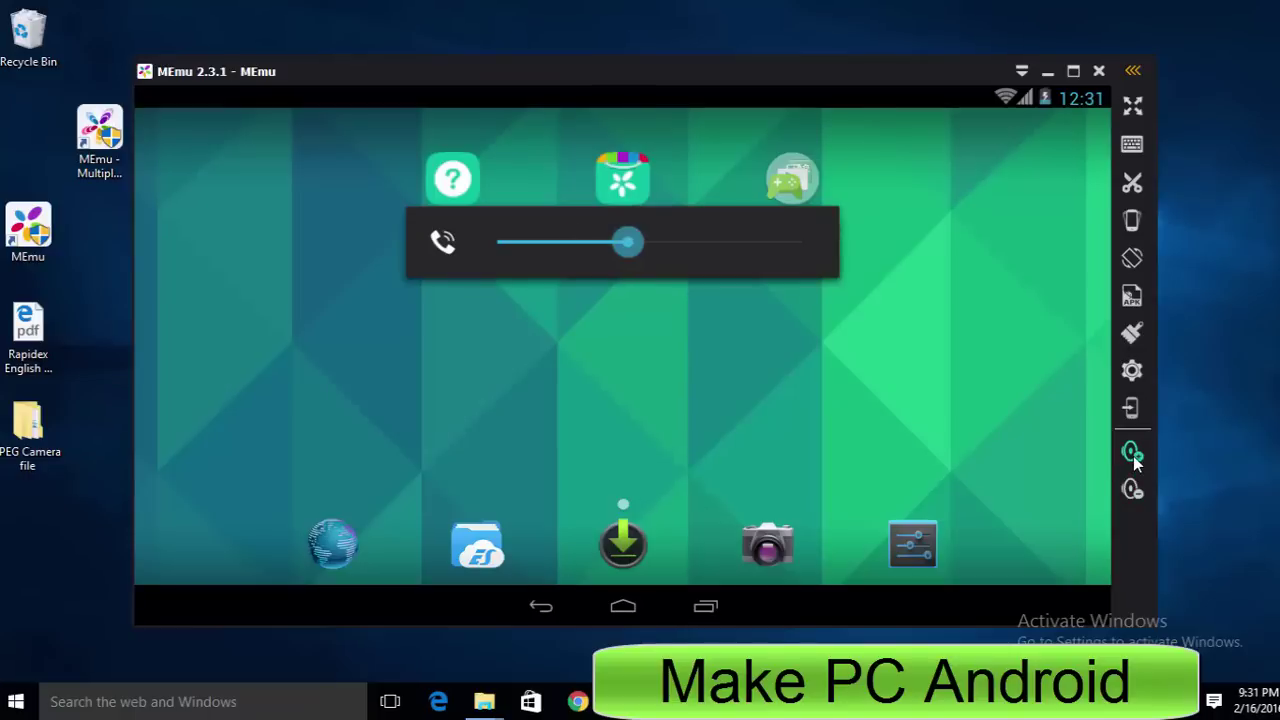
pyautogui.click(1133, 455)
pyautogui.click(1133, 455)
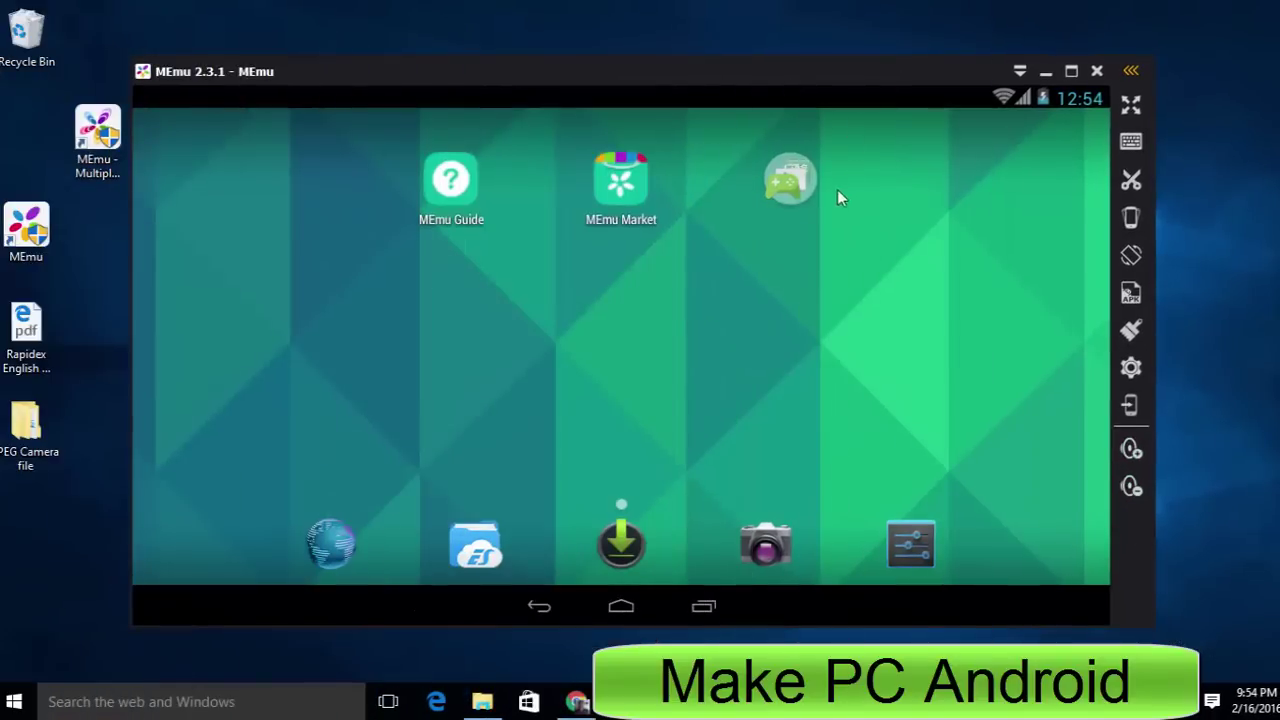
# Step: Open Play Store from the unnamed folder, sign in with the existing Google account's e-mail and password, and agree to the sign-in terms
pyautogui.click(792, 190)
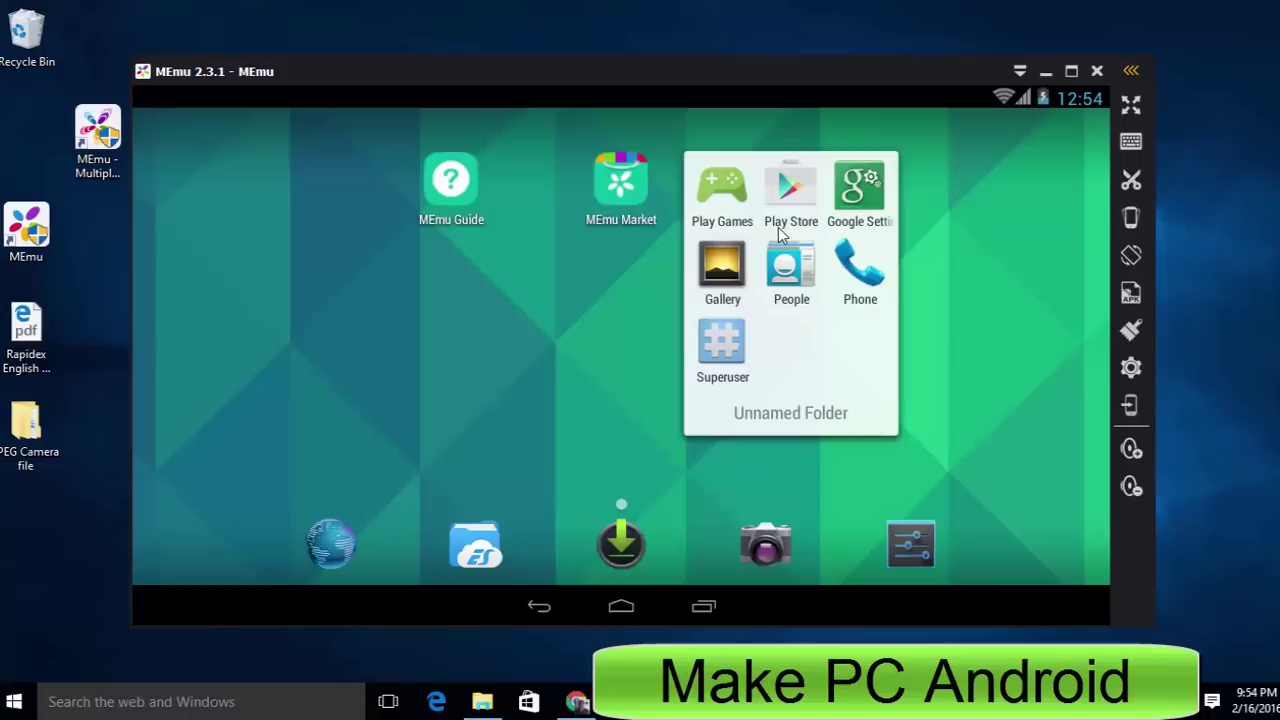
pyautogui.click(786, 210)
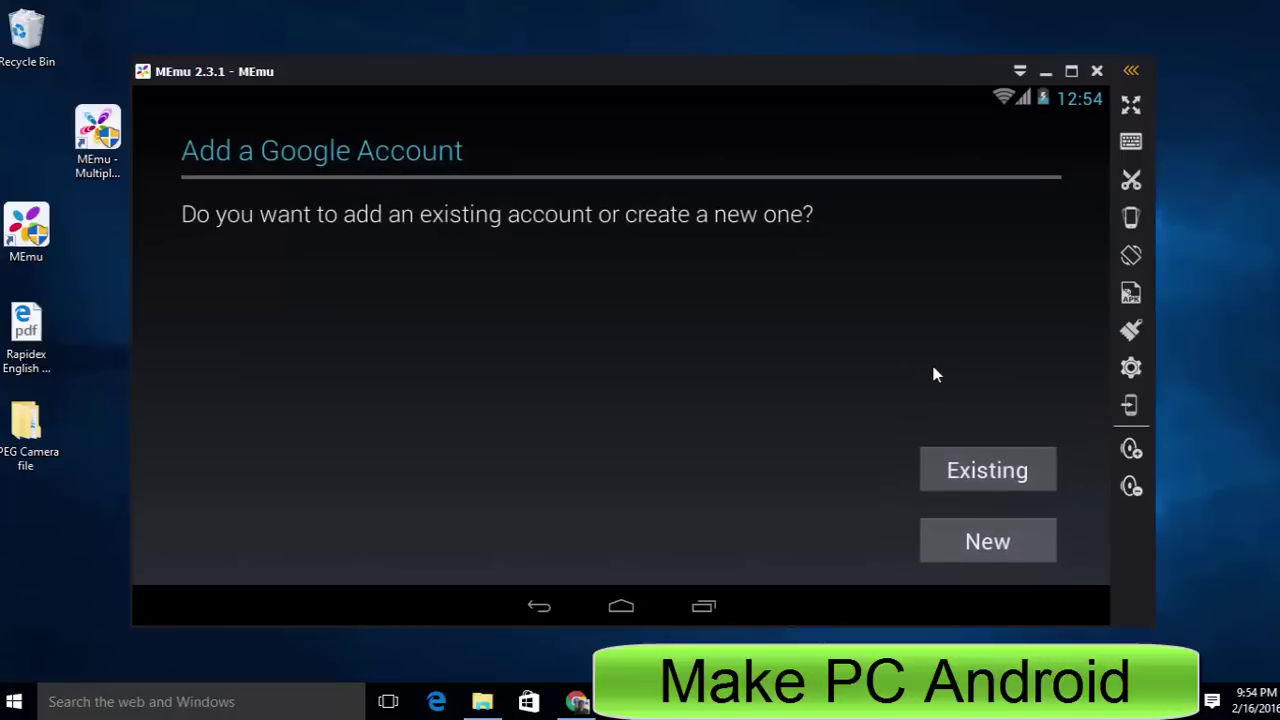
pyautogui.click(958, 469)
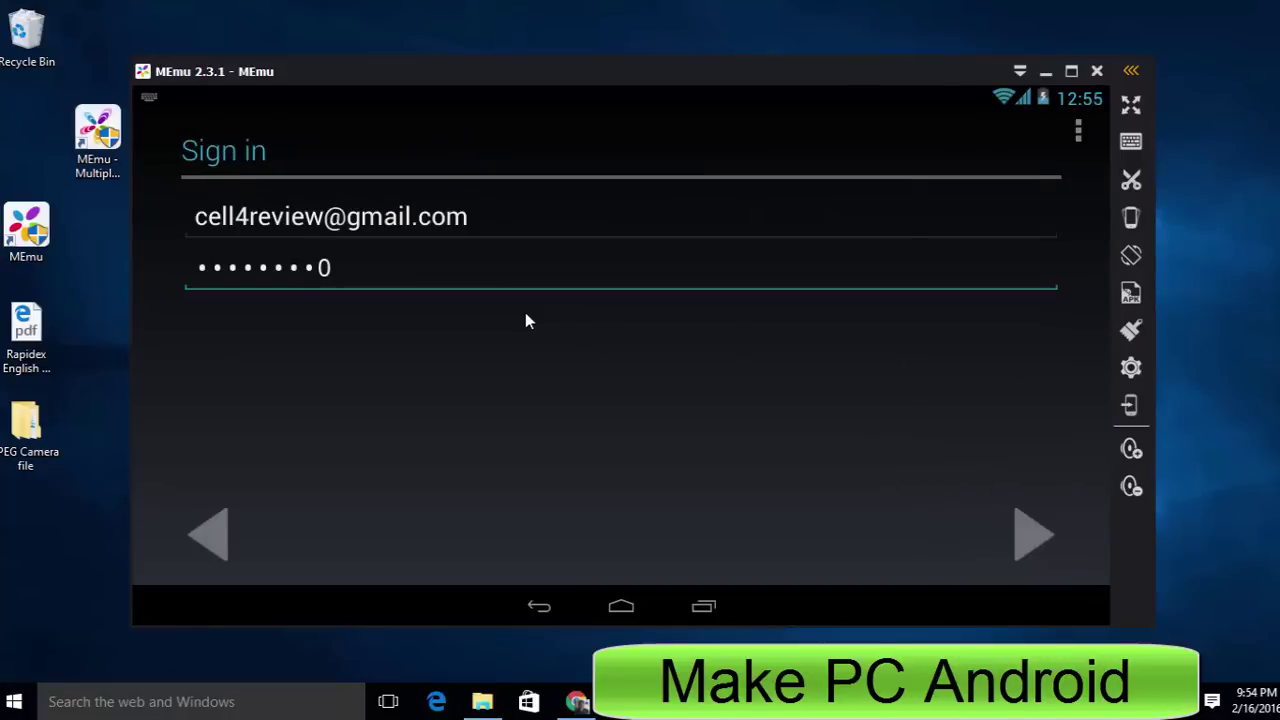
pyautogui.press('Return')
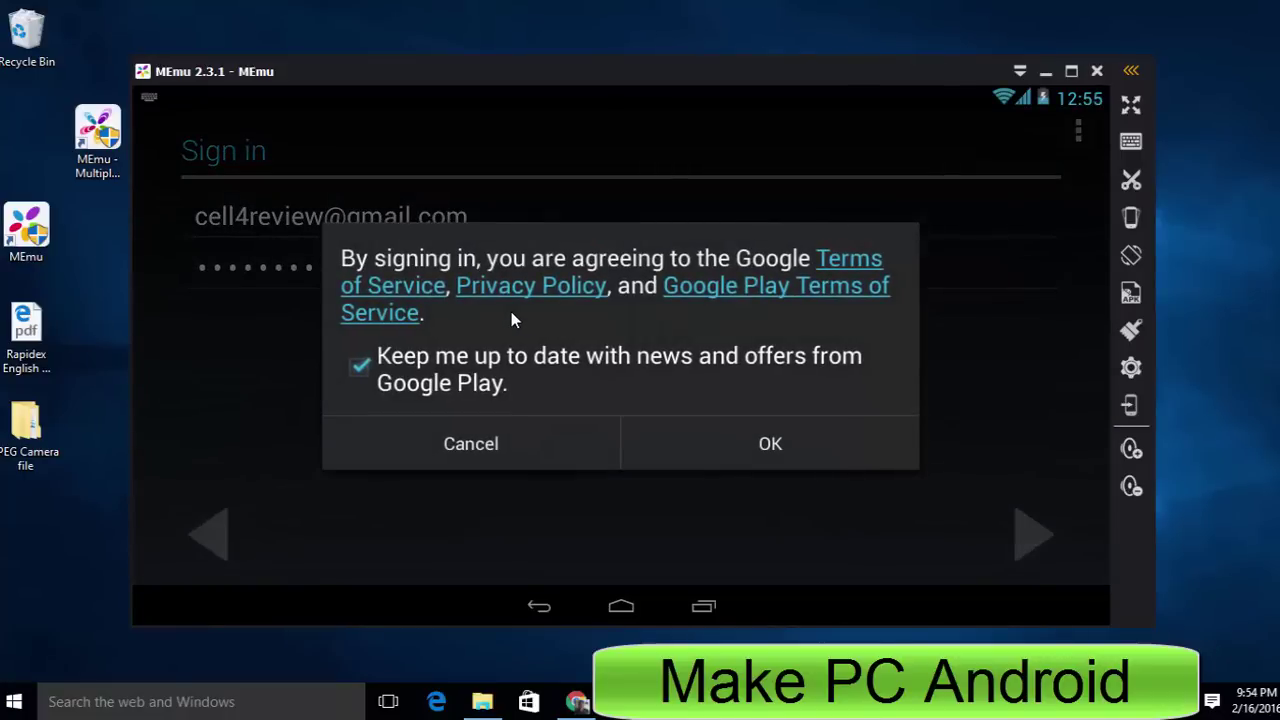
pyautogui.click(702, 455)
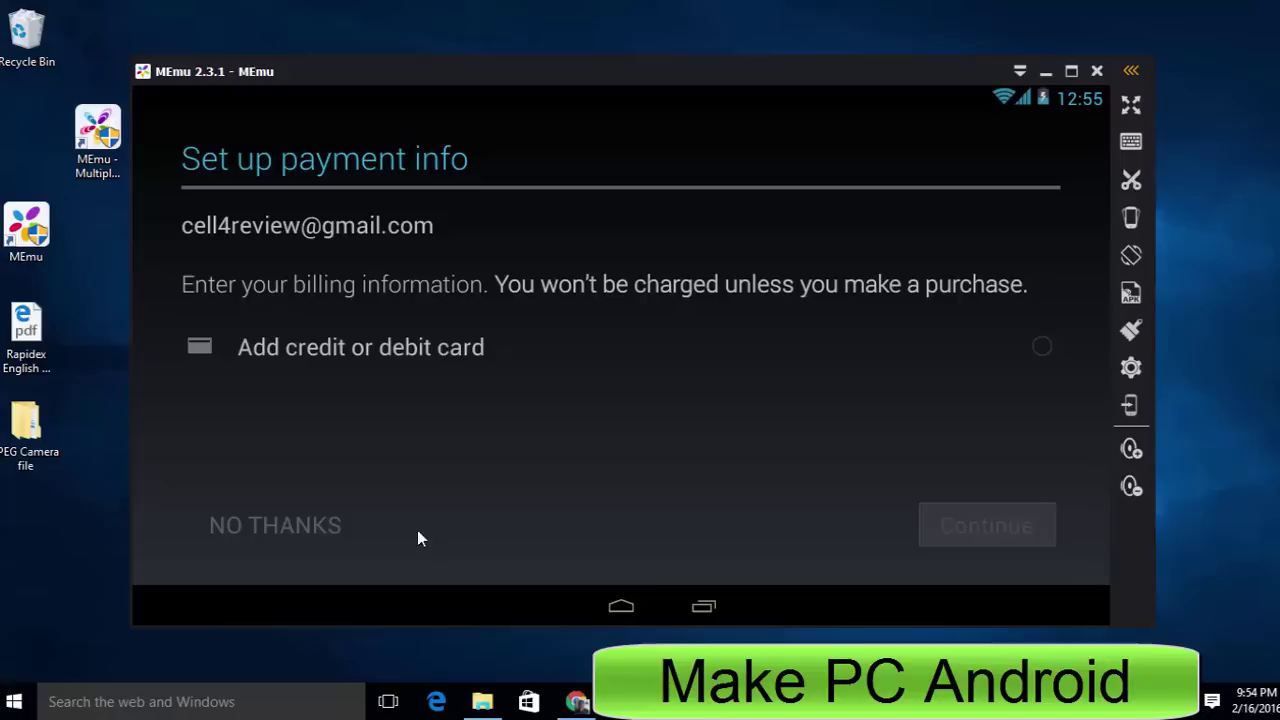
# Step: Decline adding payment info, keep Google Account backup enabled, and accept the Google Play Terms of Service without news and offers
pyautogui.click(308, 532)
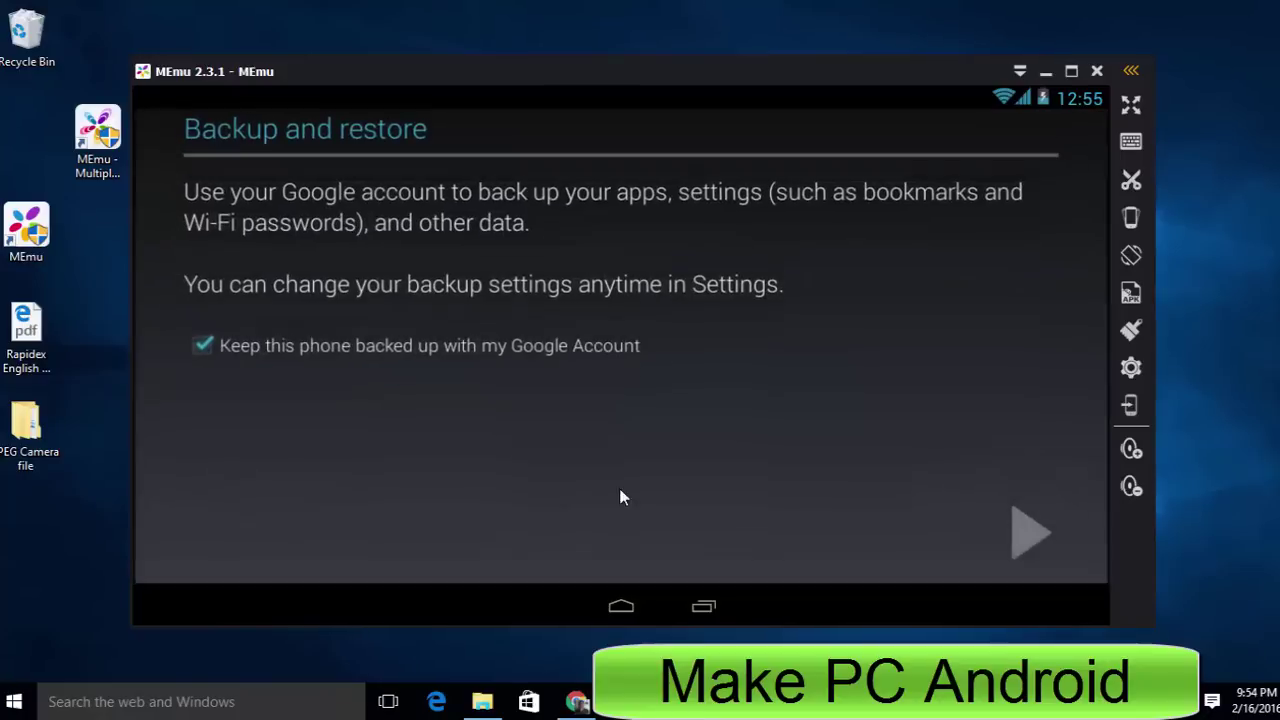
pyautogui.click(1009, 538)
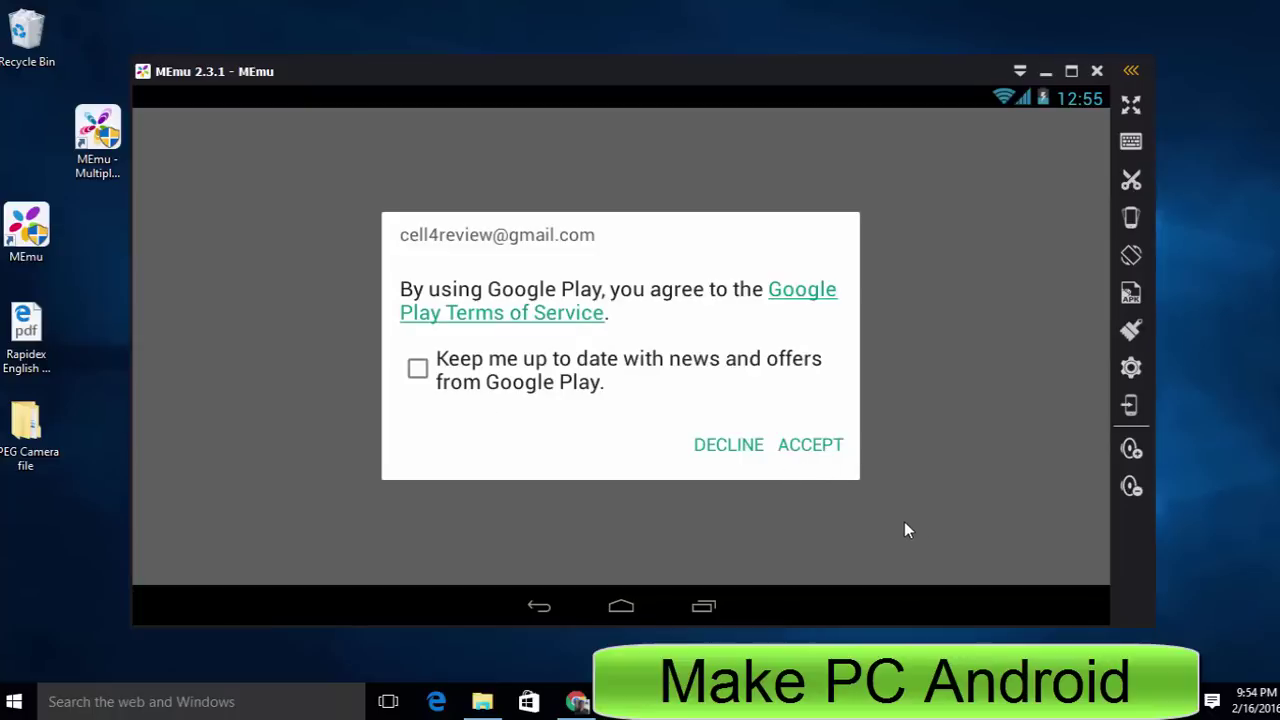
pyautogui.click(812, 445)
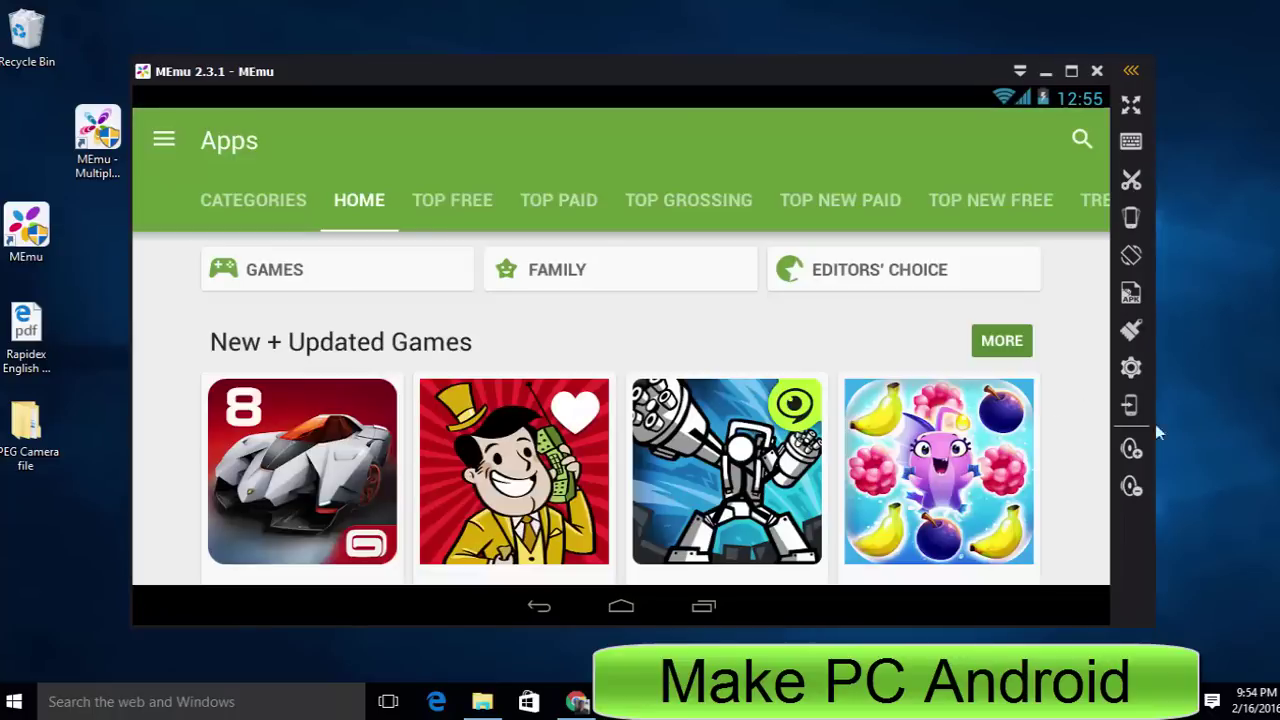
# Step: Browse the recommended apps and games on the Play Store's Apps home page down to the flashlight apps
pyautogui.scroll(-5, 578, 237)
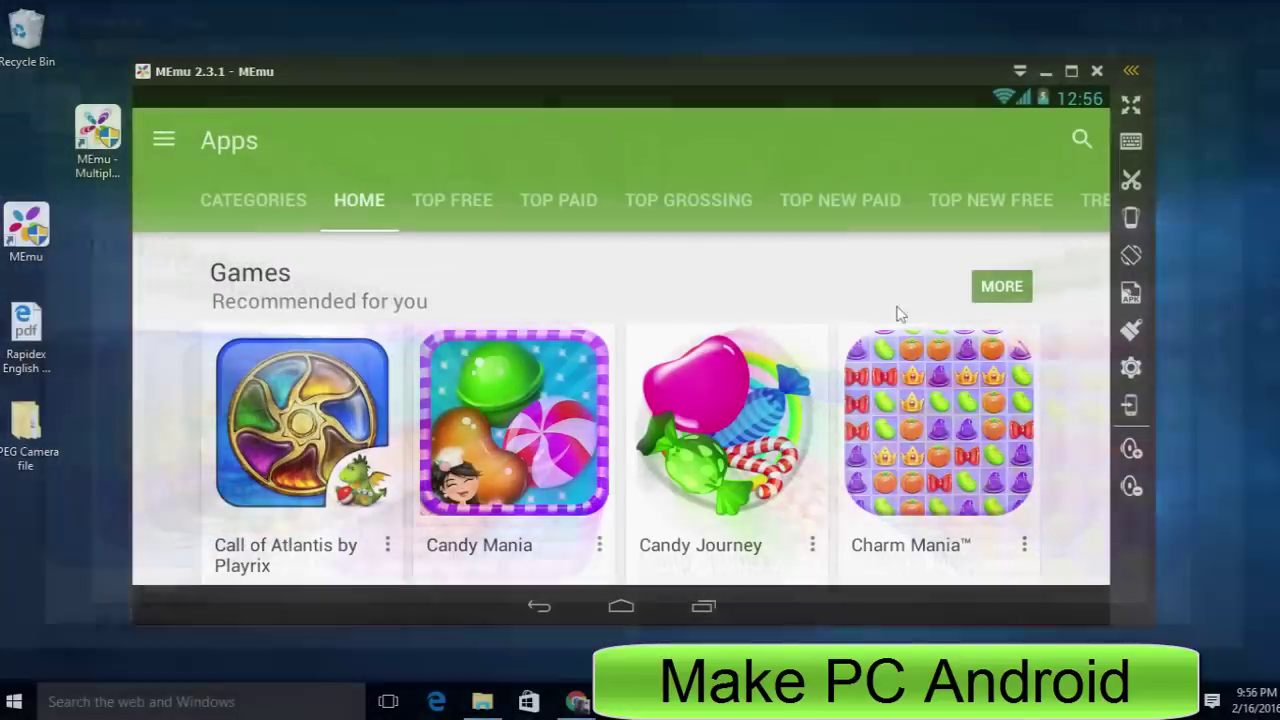
pyautogui.scroll(-3, 523, 346)
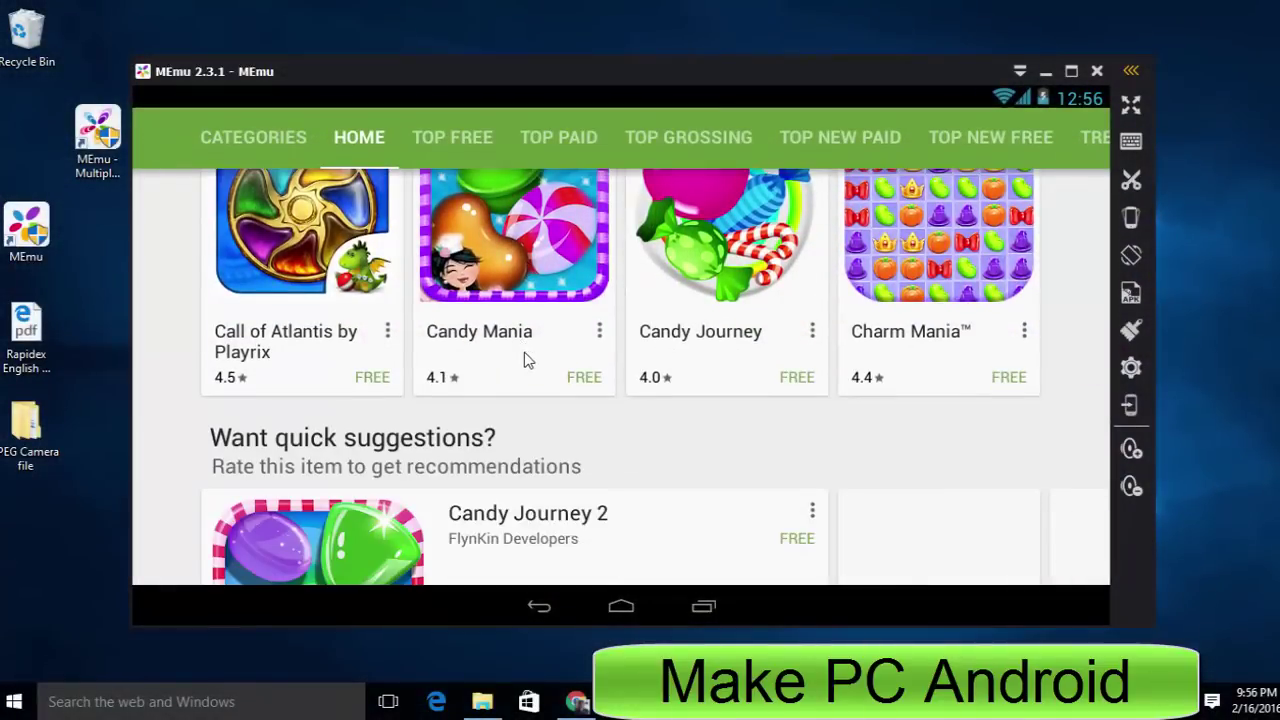
pyautogui.scroll(-5, 531, 369)
pyautogui.scroll(-10, 545, 376)
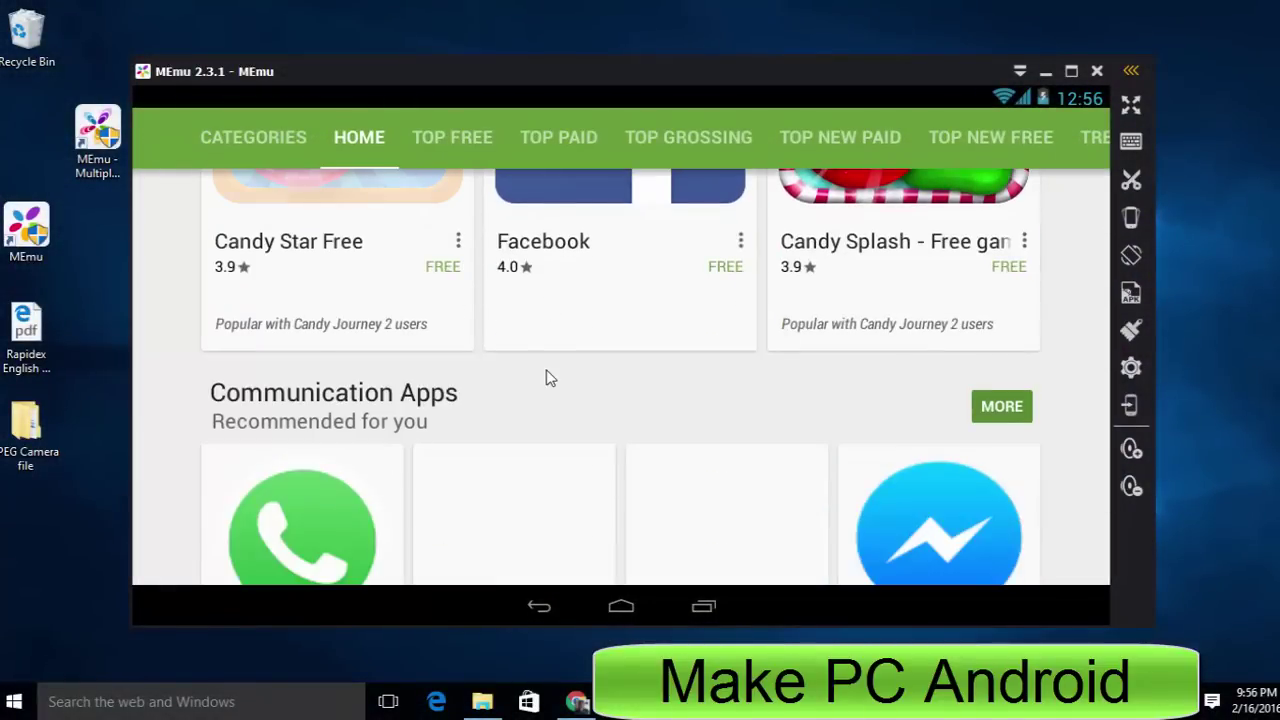
pyautogui.scroll(-10, 550, 368)
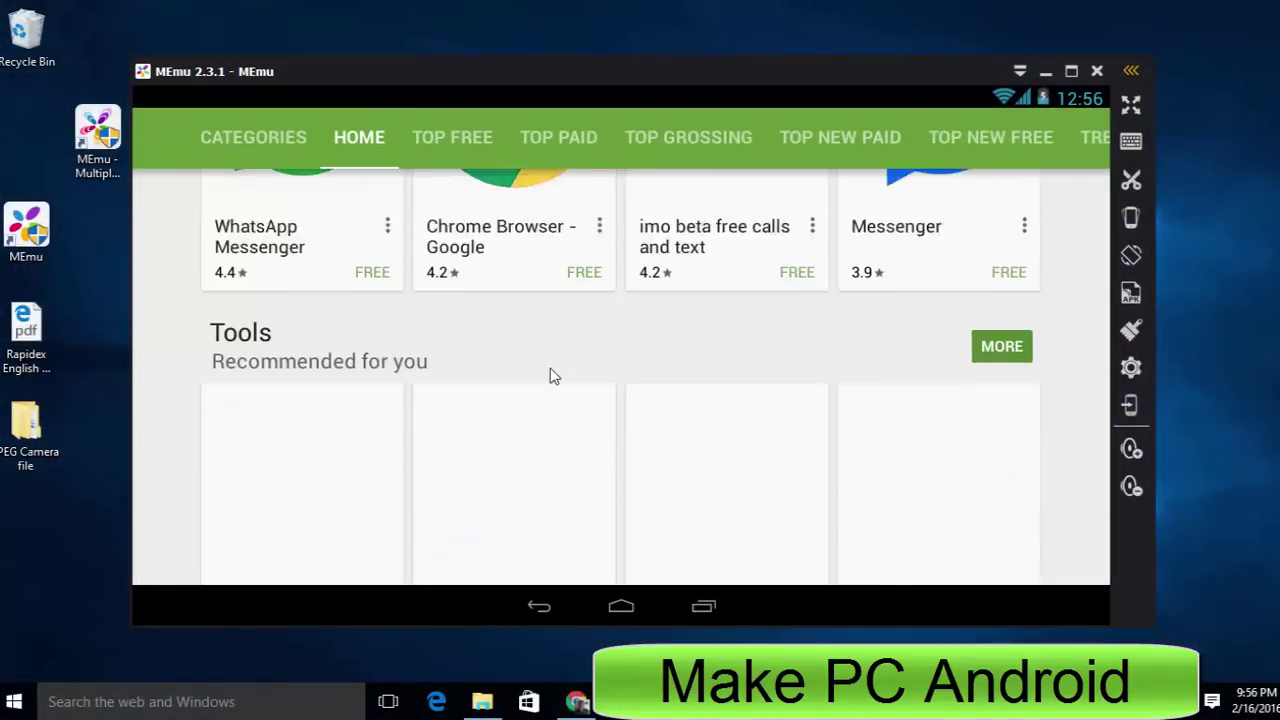
pyautogui.scroll(-8, 556, 375)
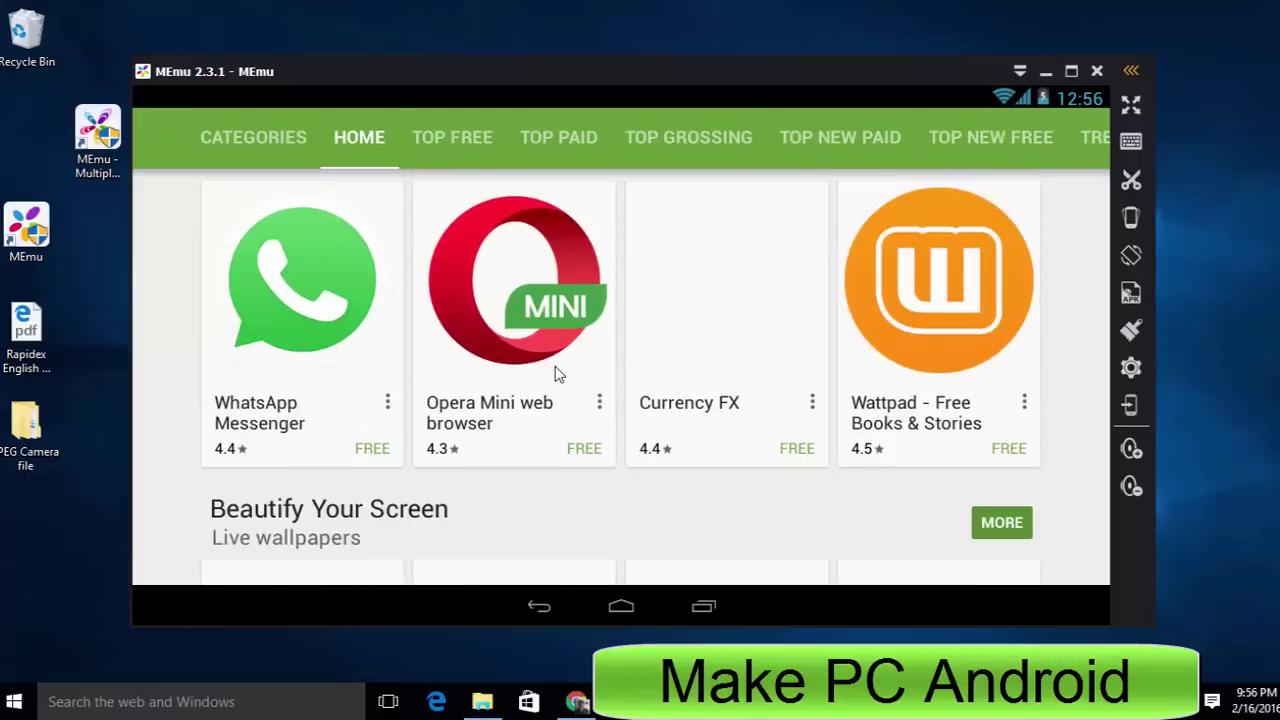
pyautogui.scroll(-5, 566, 365)
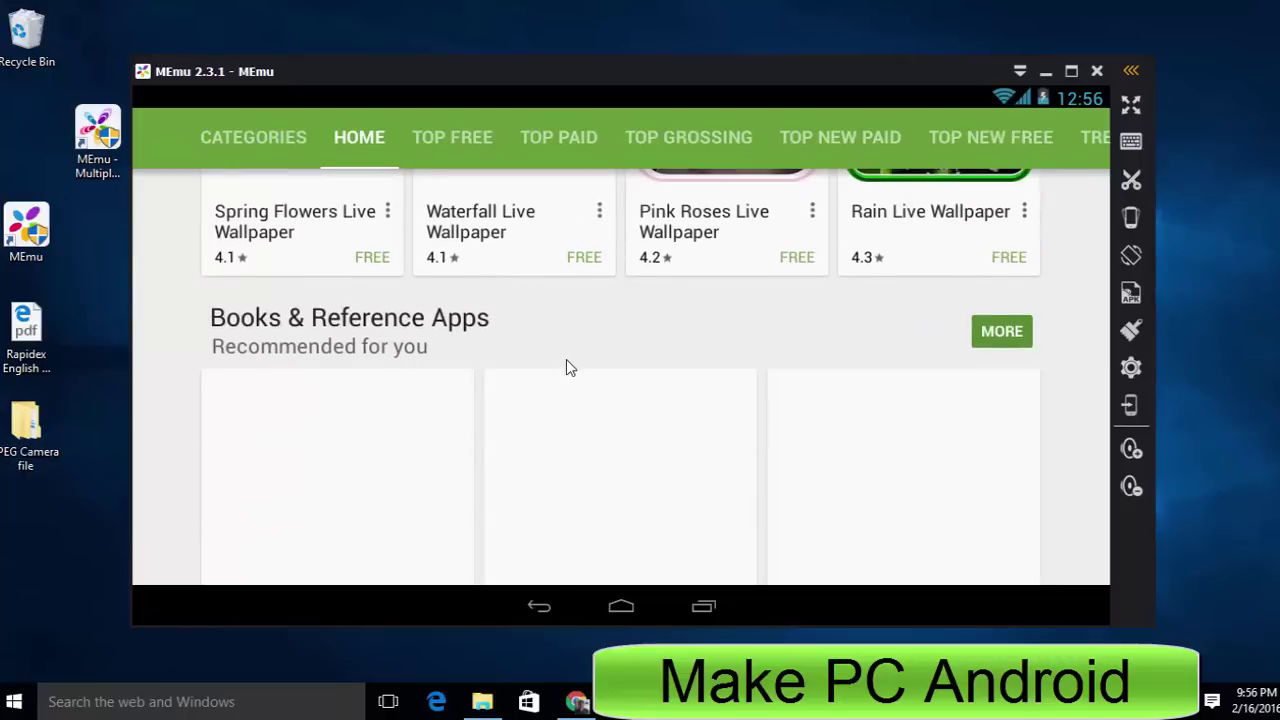
pyautogui.scroll(-4, 571, 360)
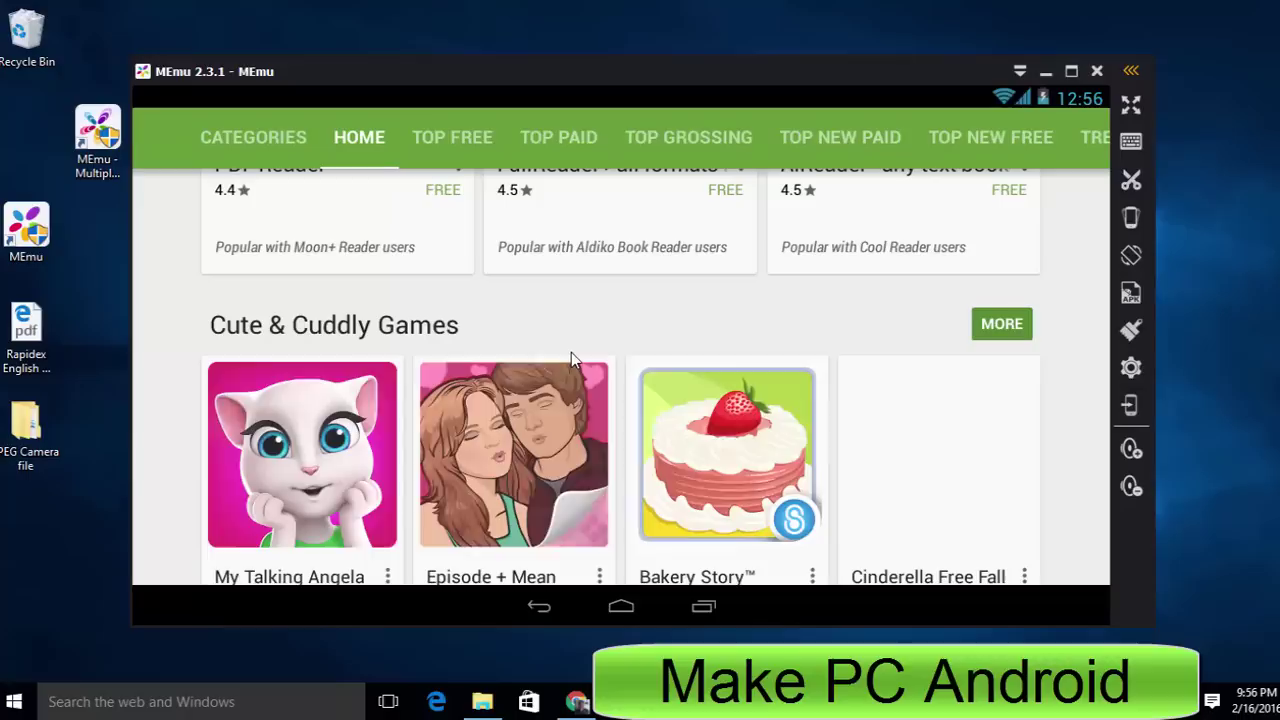
pyautogui.scroll(-5, 577, 353)
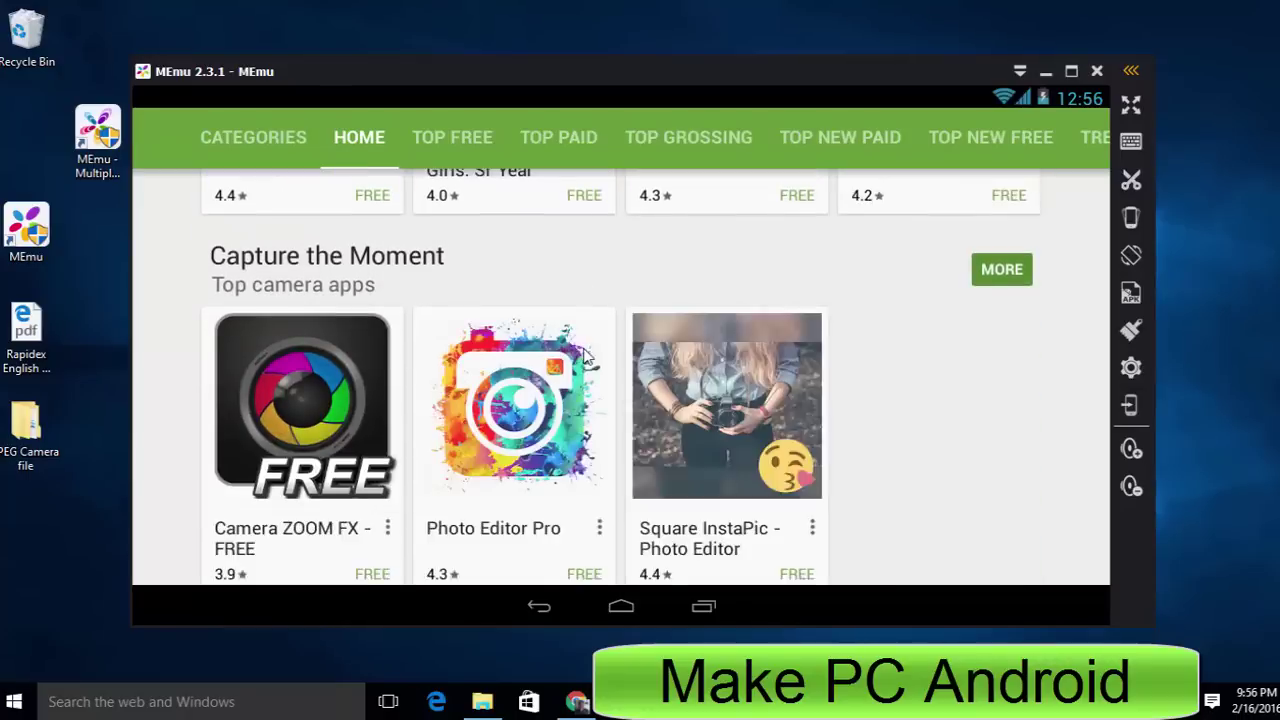
pyautogui.scroll(-2, 598, 352)
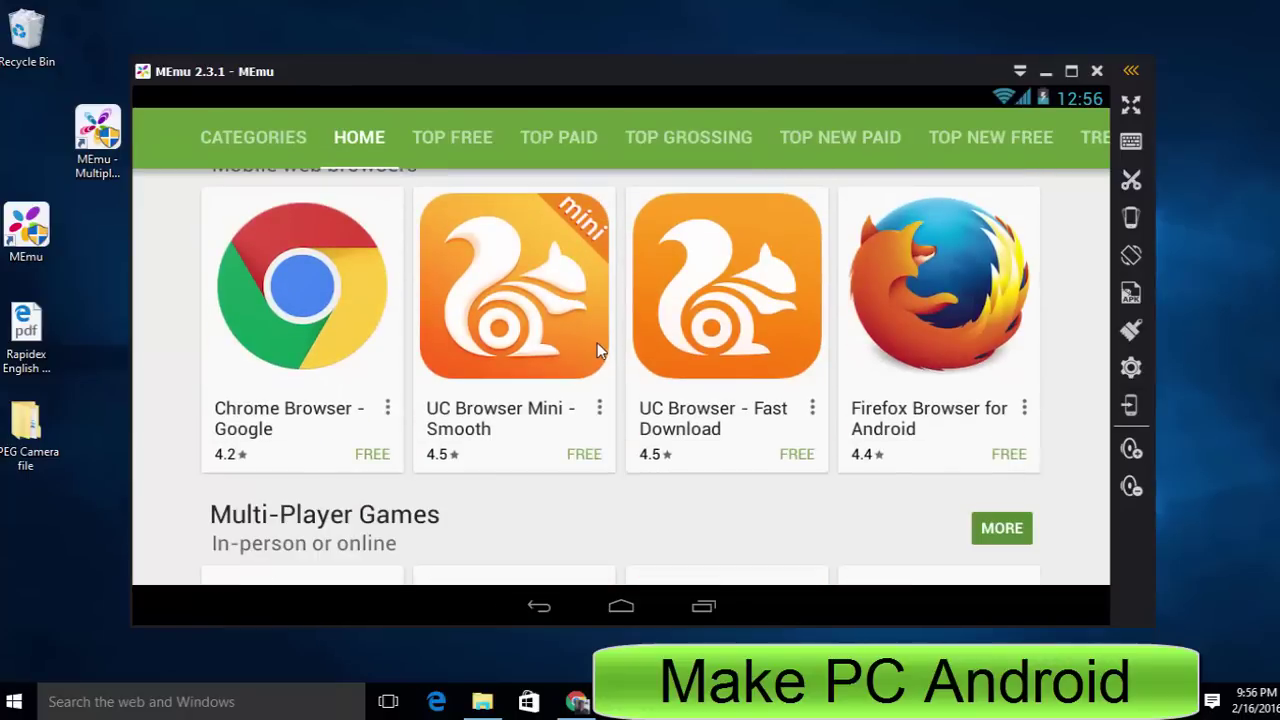
pyautogui.scroll(-4, 594, 352)
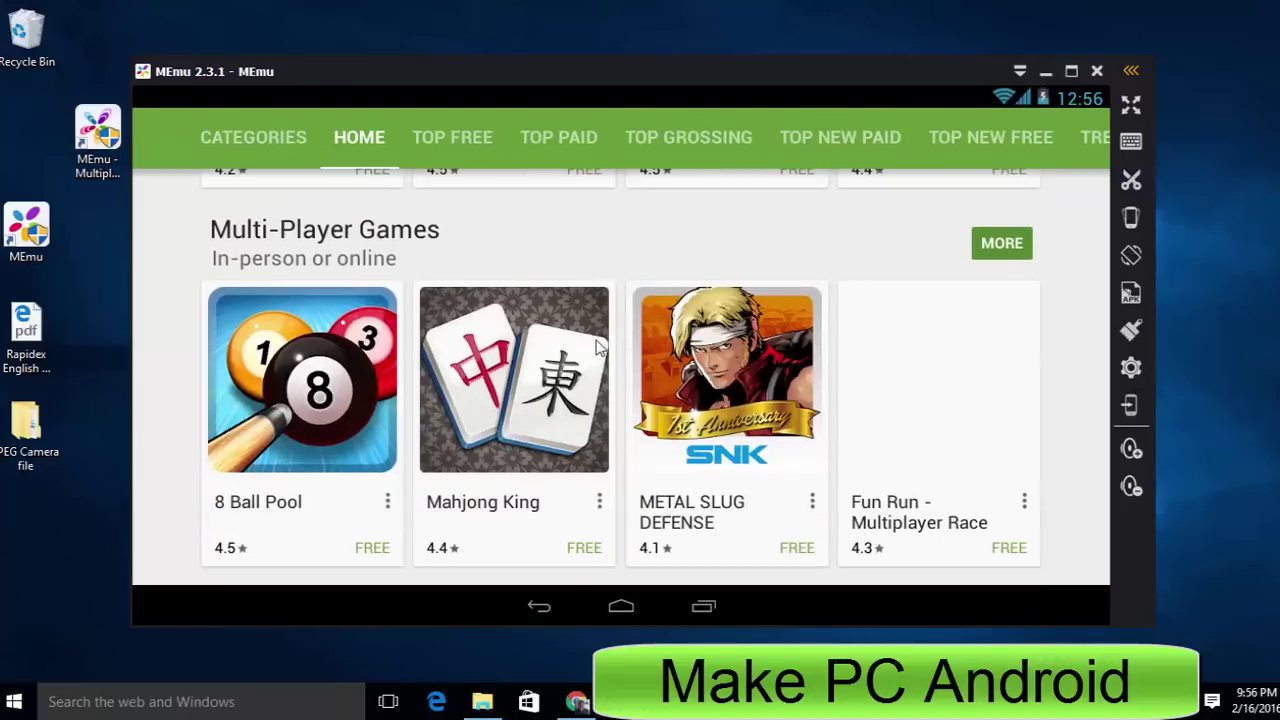
pyautogui.scroll(-4, 597, 350)
pyautogui.scroll(-7, 597, 350)
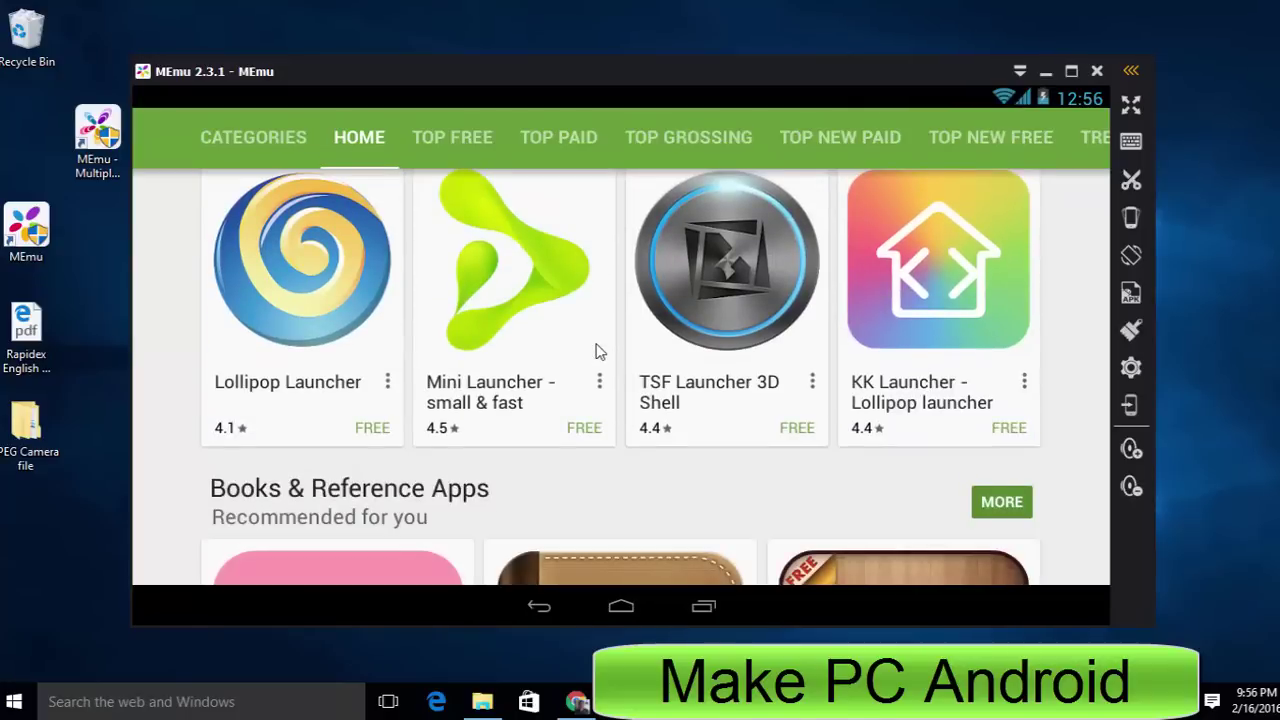
pyautogui.scroll(-6, 597, 350)
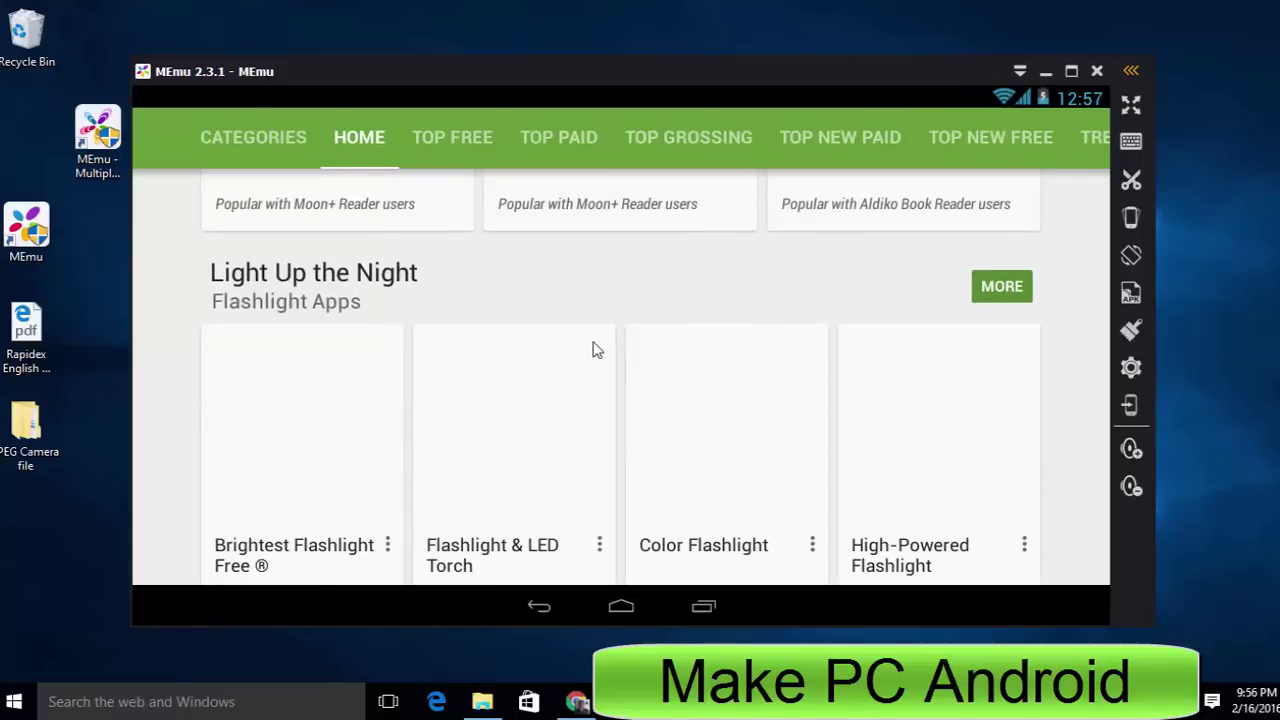